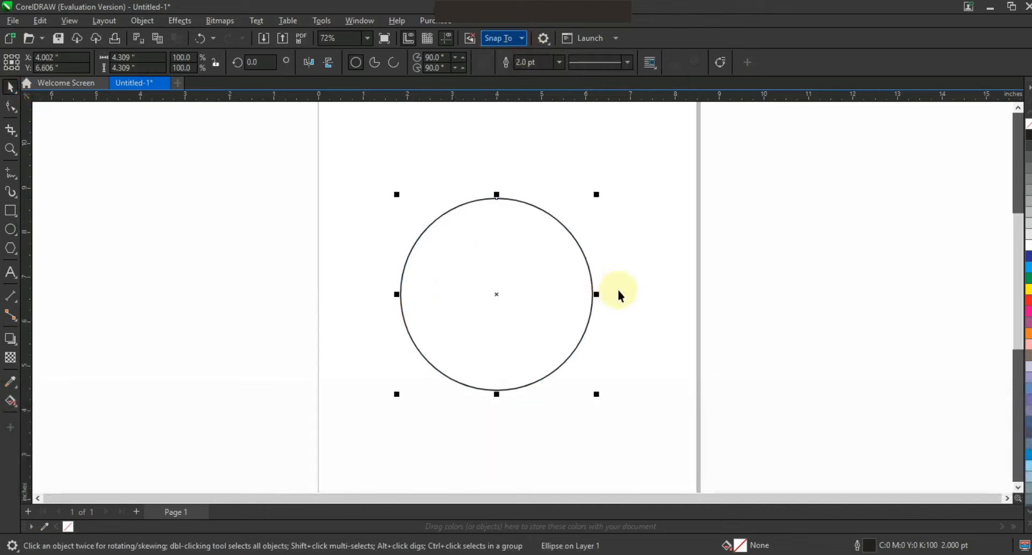
# Enlarge the circle to about 4.6 inches and add a one-step inward contour offset by about 0.22 inches.
pyautogui.click(577, 290)
pyautogui.moveTo(598, 195); pyautogui.dragTo(603, 187)
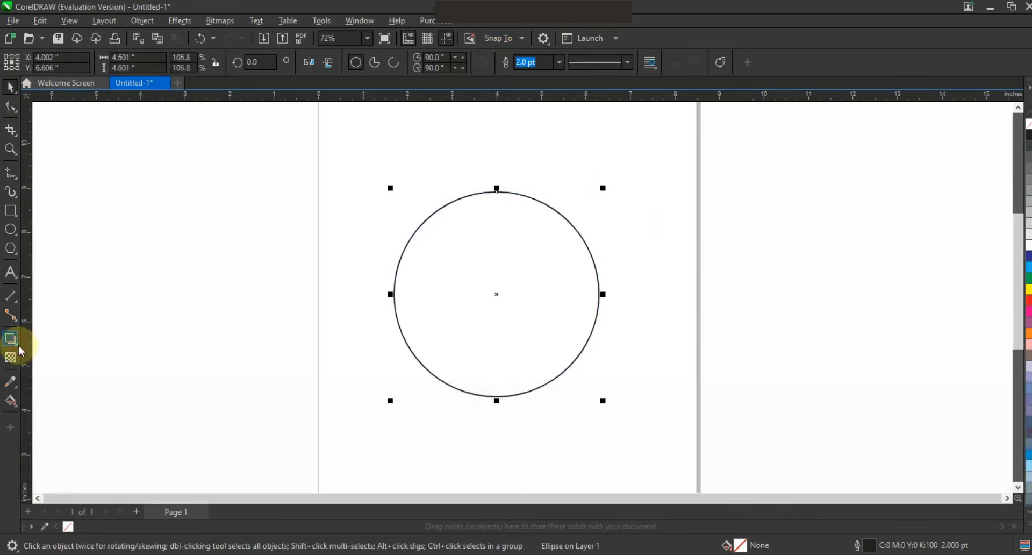
pyautogui.click(20, 350)
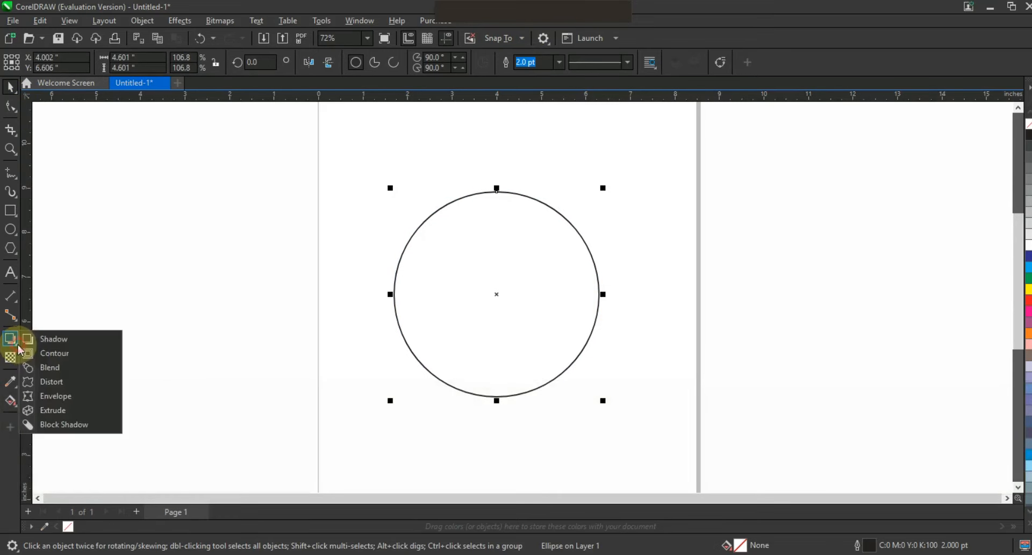
pyautogui.click(48, 357)
pyautogui.moveTo(495, 191); pyautogui.dragTo(497, 201)
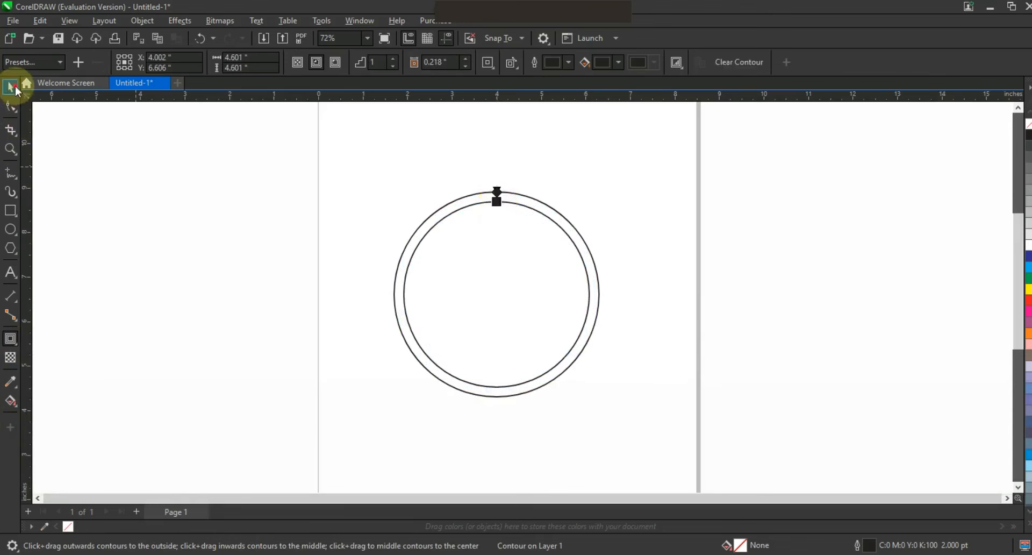
# Break the contour apart and combine the two concentric circles into one ring curve.
pyautogui.click(10, 86)
pyautogui.click(212, 21)
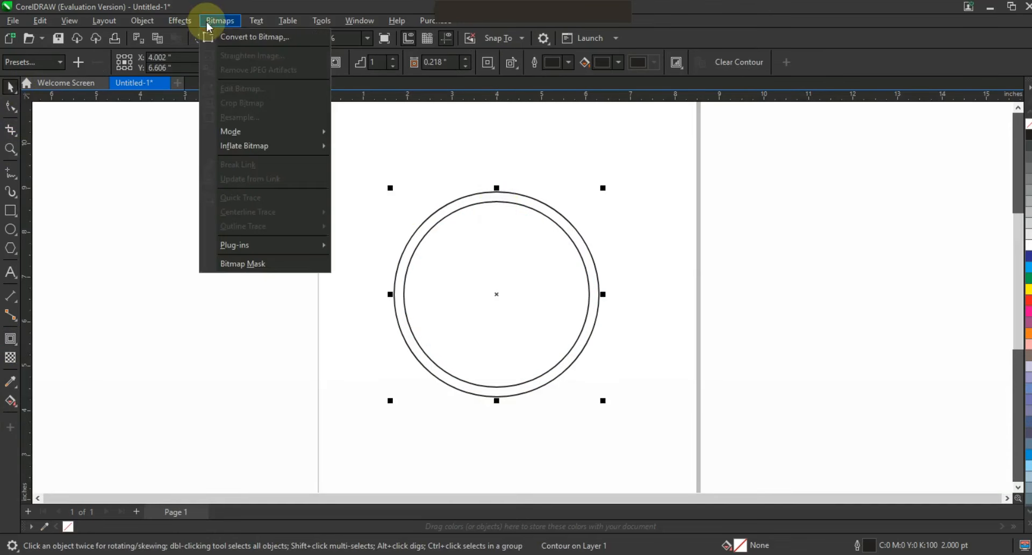
pyautogui.moveTo(143, 24)
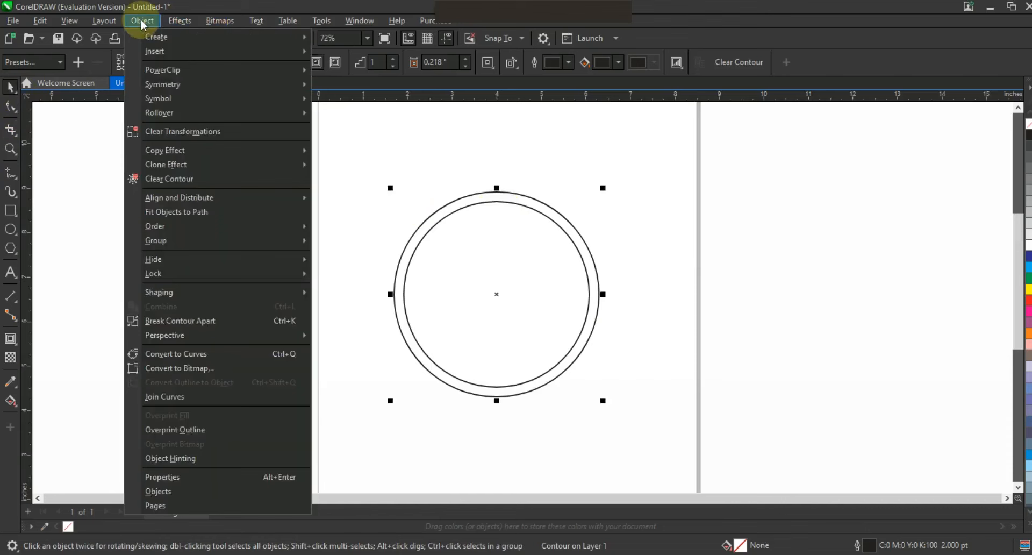
pyautogui.click(173, 322)
pyautogui.moveTo(318, 168); pyautogui.dragTo(645, 417)
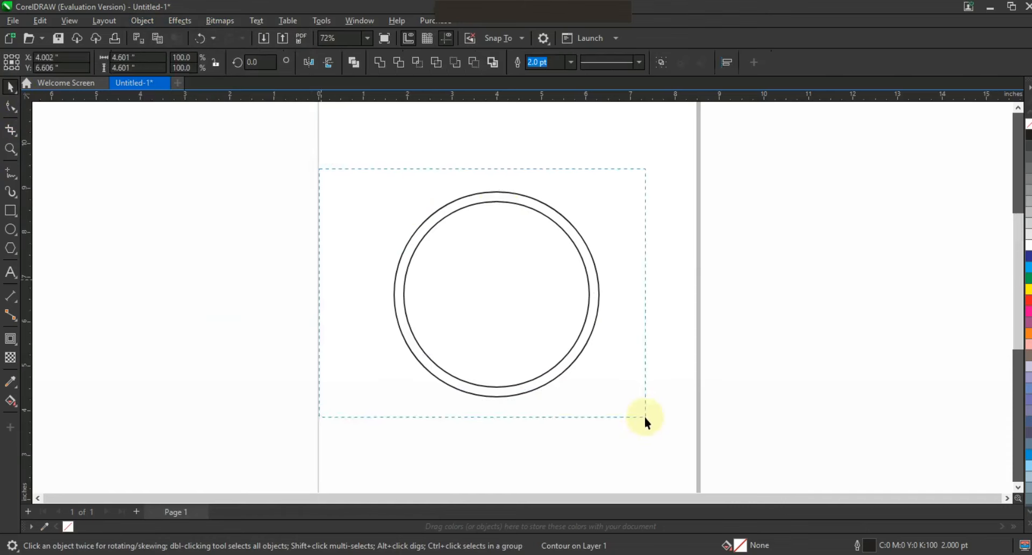
pyautogui.click(357, 65)
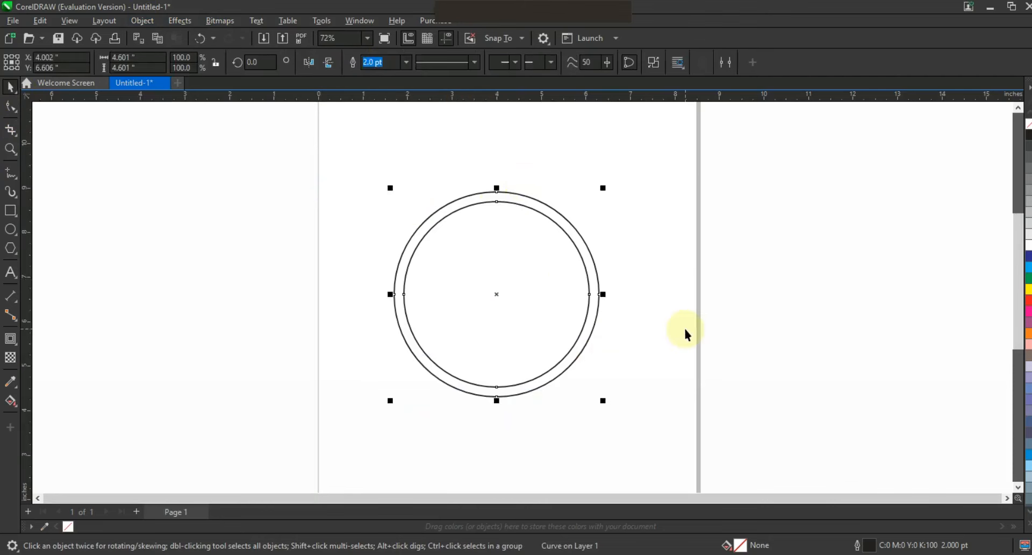
pyautogui.click(325, 228)
# Draw a closed four-node freehand shape with a notch across the ring's upper-right part.
pyautogui.click(11, 148)
pyautogui.moveTo(587, 348); pyautogui.dragTo(748, 424)
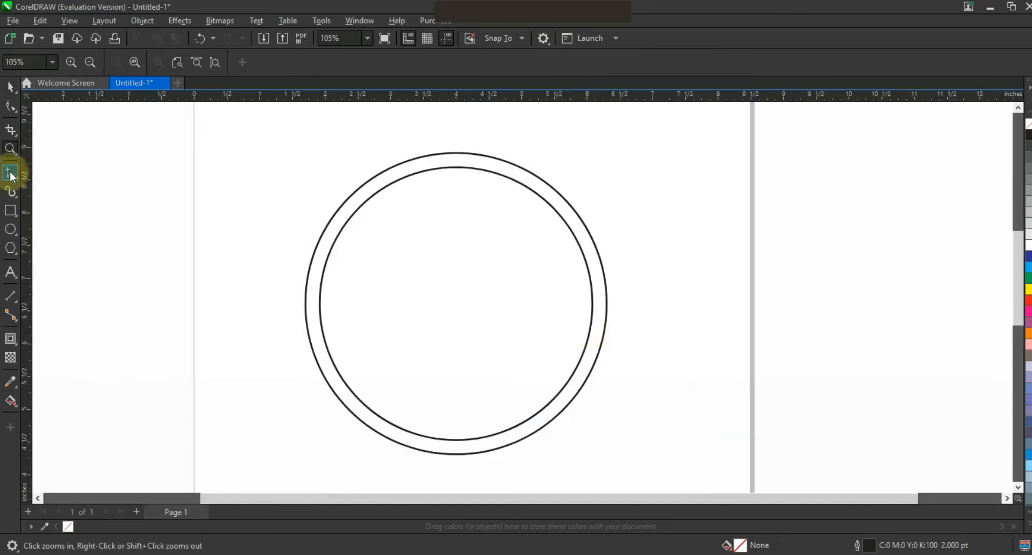
pyautogui.click(503, 175)
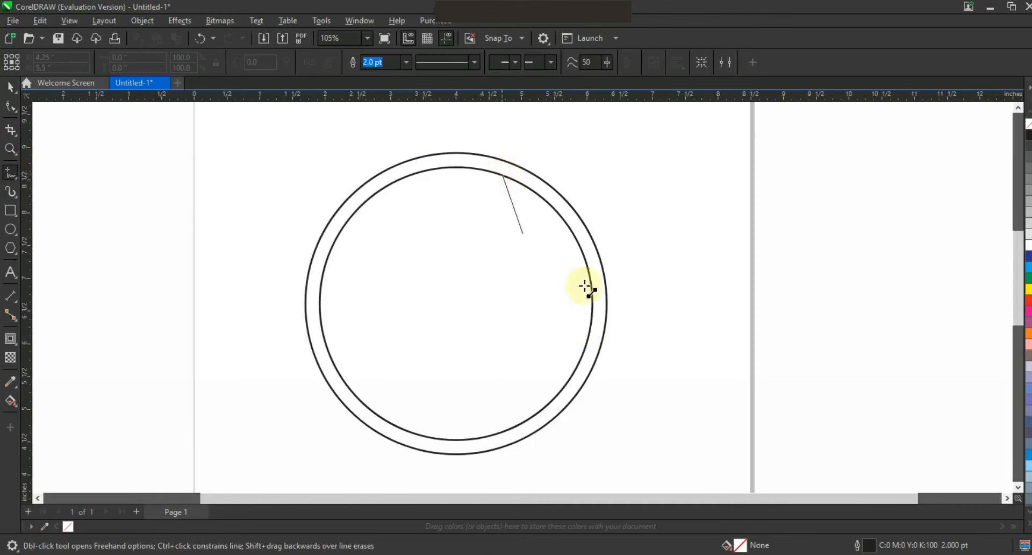
pyautogui.click(624, 310)
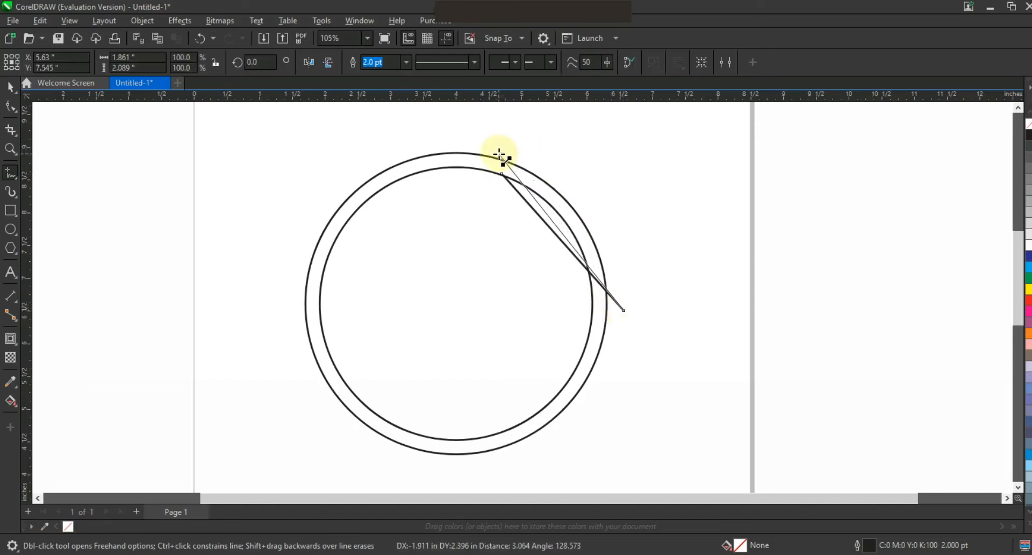
pyautogui.click(529, 179)
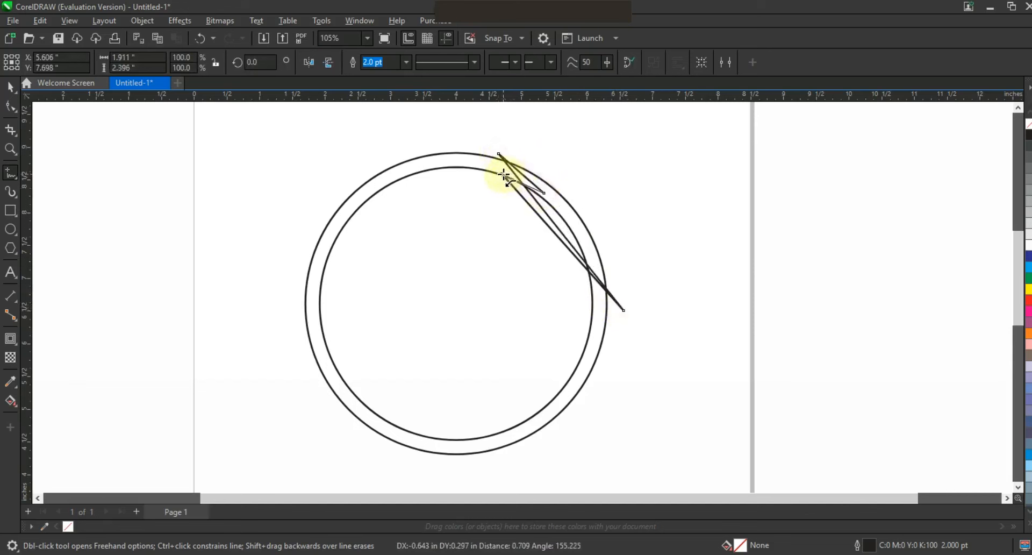
# Bend the shape's two long sides into a leaf outline and curve the short notch edges to follow the ring.
pyautogui.click(10, 106)
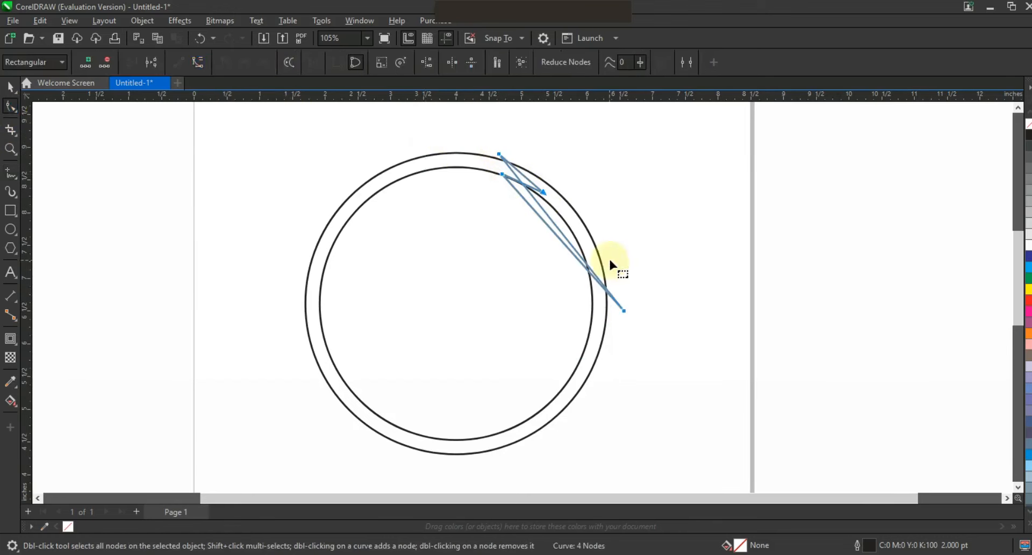
pyautogui.moveTo(549, 237); pyautogui.dragTo(528, 269)
pyautogui.moveTo(648, 286); pyautogui.dragTo(586, 335)
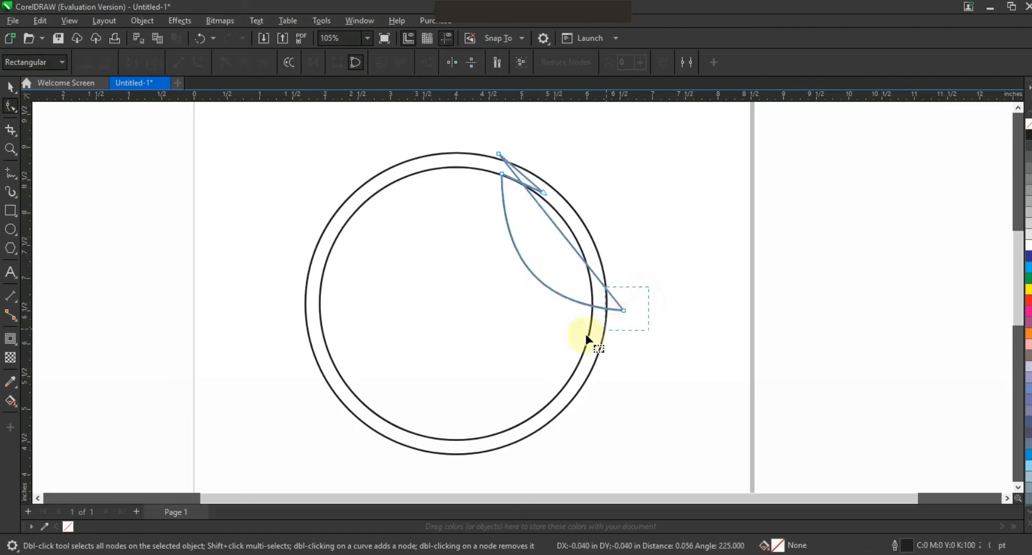
pyautogui.click(543, 207)
pyautogui.moveTo(588, 176); pyautogui.dragTo(631, 161)
pyautogui.moveTo(583, 259); pyautogui.dragTo(582, 263)
pyautogui.moveTo(623, 310)
pyautogui.mouseDown()
pyautogui.moveTo(615, 311)
pyautogui.moveTo(625, 310)
pyautogui.mouseUp()
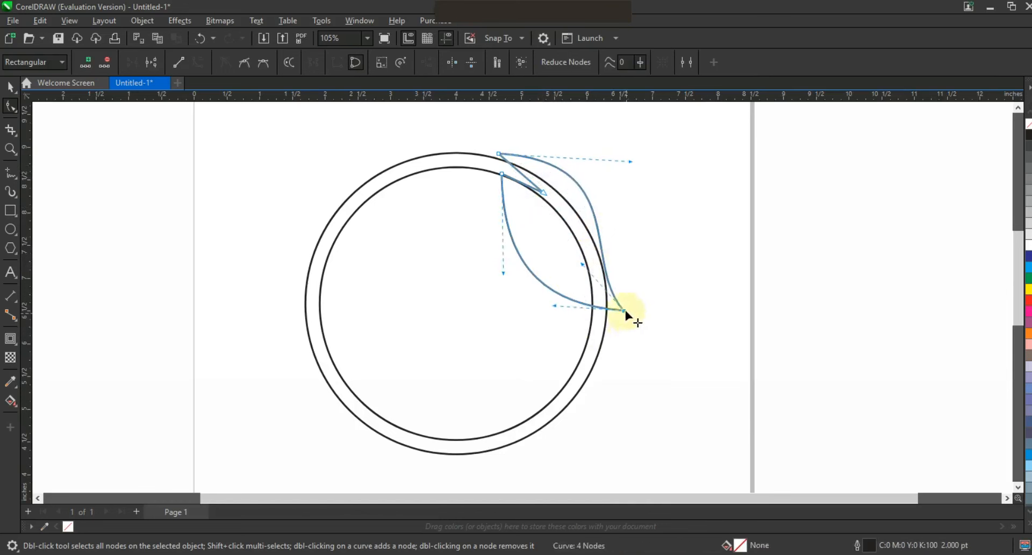
pyautogui.moveTo(631, 159); pyautogui.dragTo(630, 155)
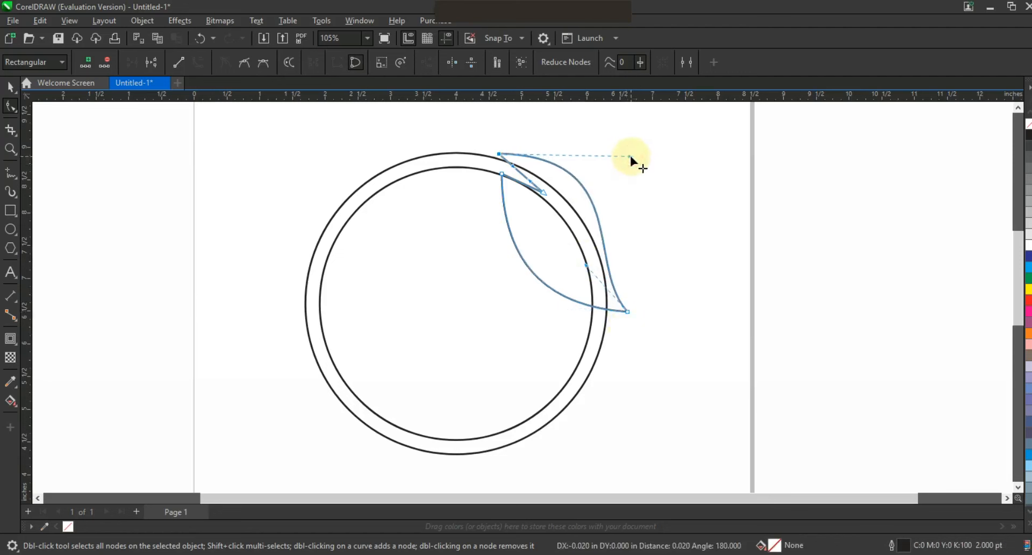
pyautogui.click(526, 175)
pyautogui.moveTo(526, 175); pyautogui.dragTo(540, 189)
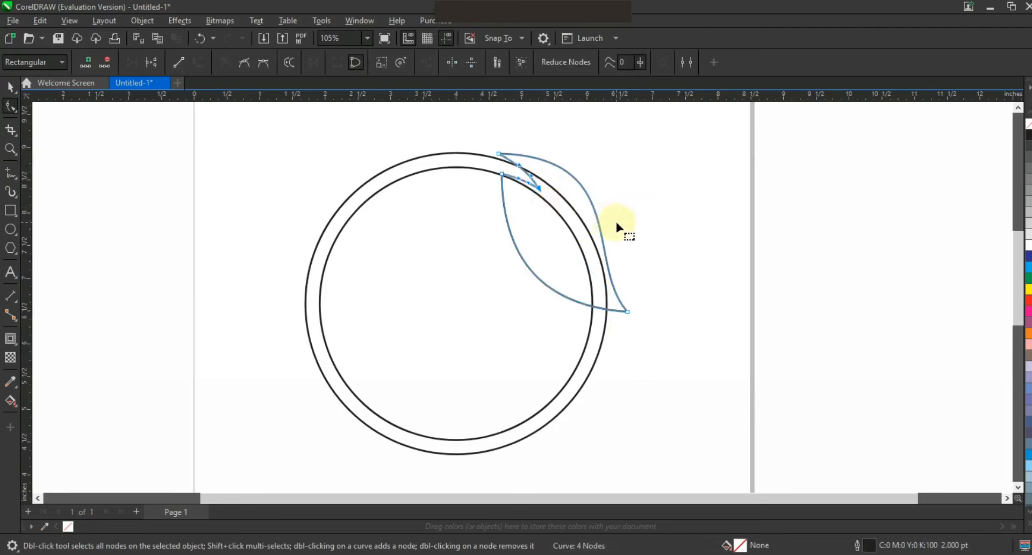
# Rotate the leaf about 3 degrees clockwise and reposition it so its notch meets the ring's outer edge.
pyautogui.click(10, 86)
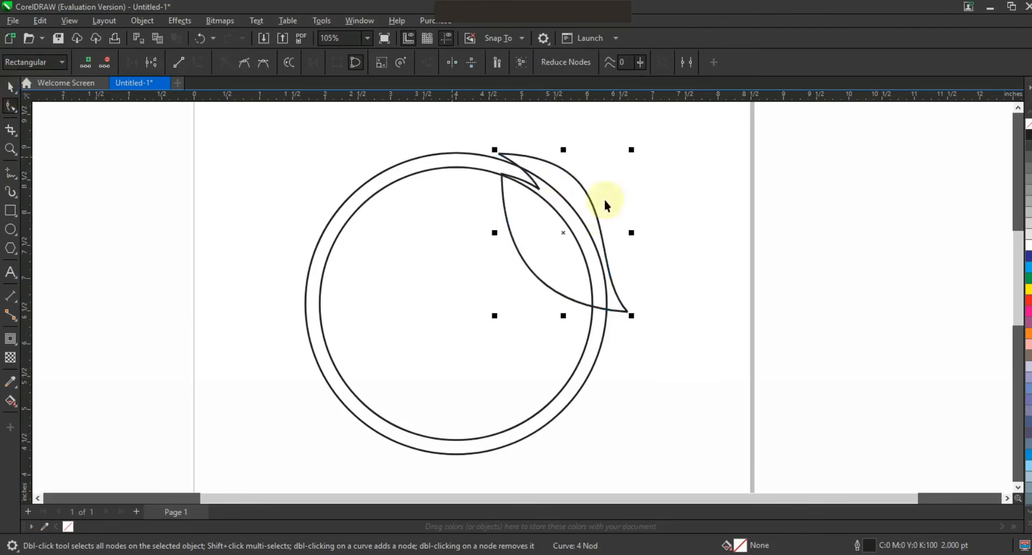
pyautogui.moveTo(557, 167); pyautogui.dragTo(565, 166)
pyautogui.click(565, 166)
pyautogui.moveTo(644, 316); pyautogui.dragTo(639, 319)
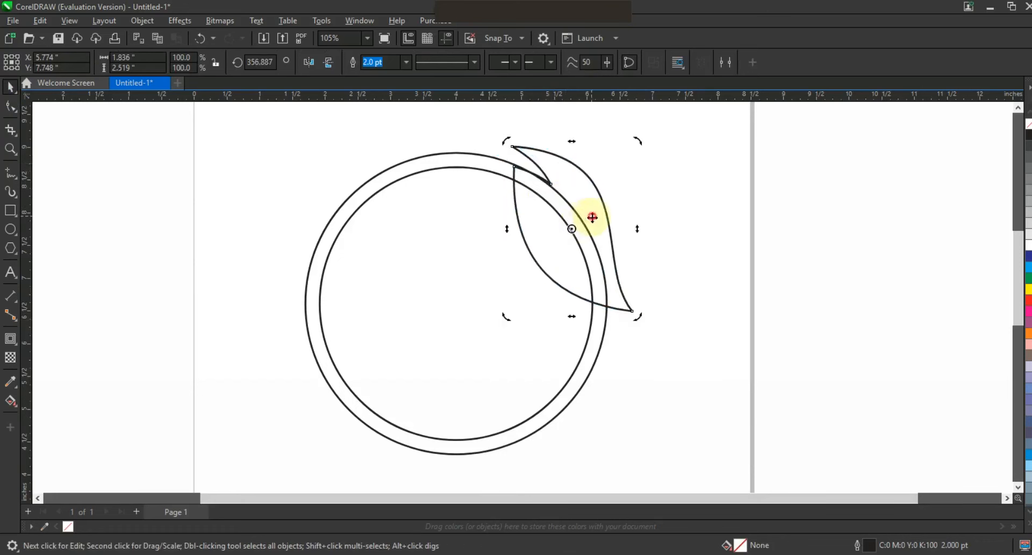
pyautogui.moveTo(593, 217); pyautogui.dragTo(591, 219)
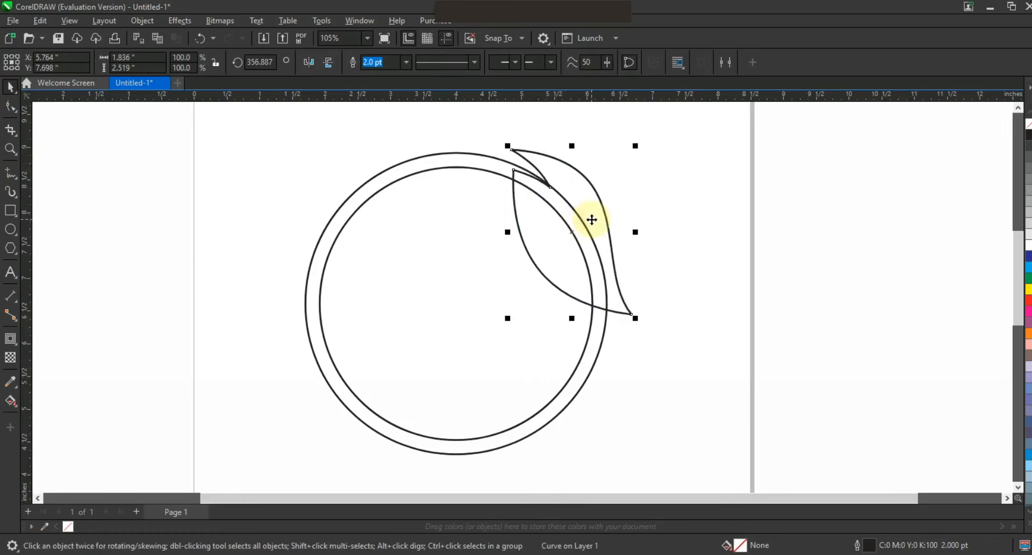
pyautogui.click(712, 264)
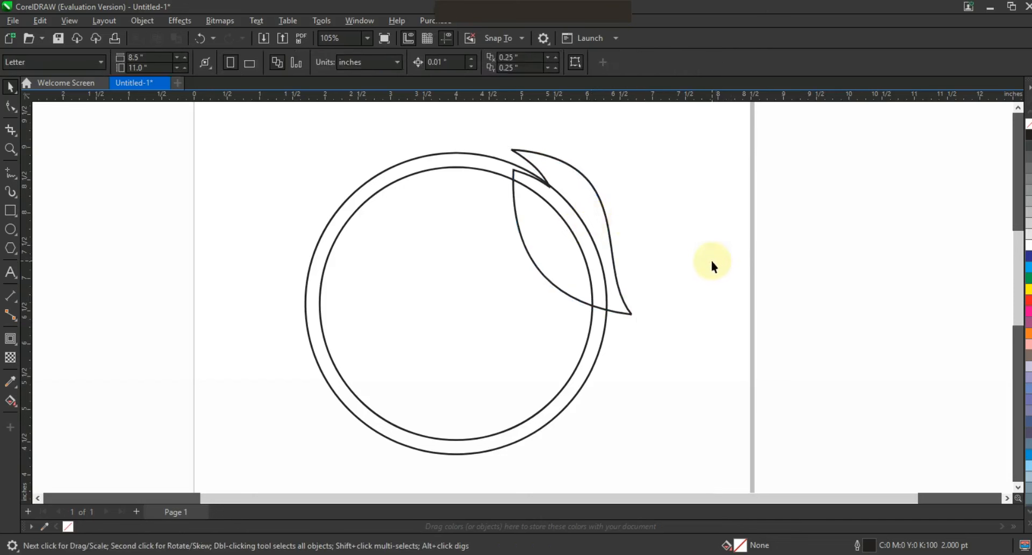
# Draw a line about 0.45 inches long across the ring below the leaf, and Smart Fill the ring and leaf blue-grey with 0.5 pt outlines.
pyautogui.click(10, 173)
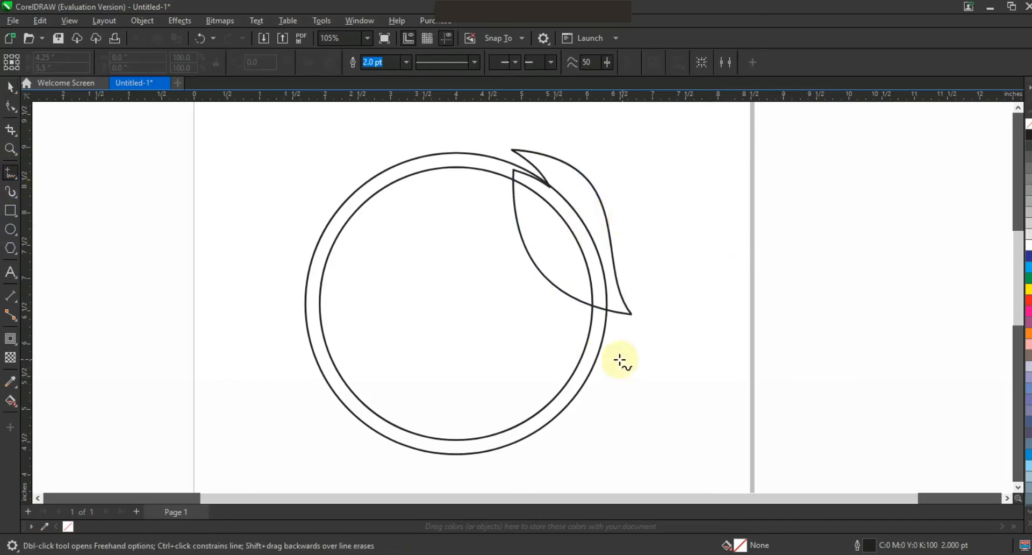
pyautogui.click(613, 324)
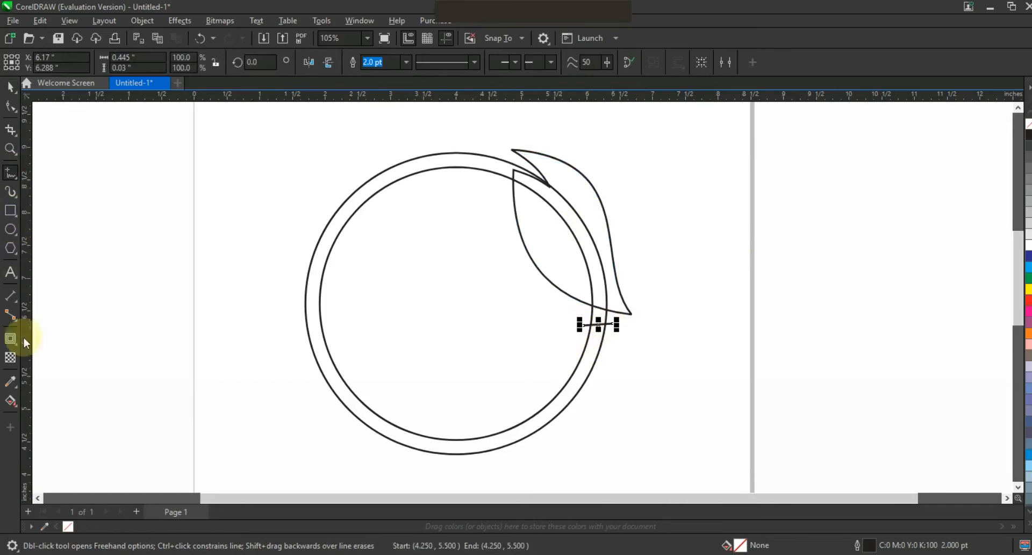
pyautogui.click(19, 411)
pyautogui.click(41, 412)
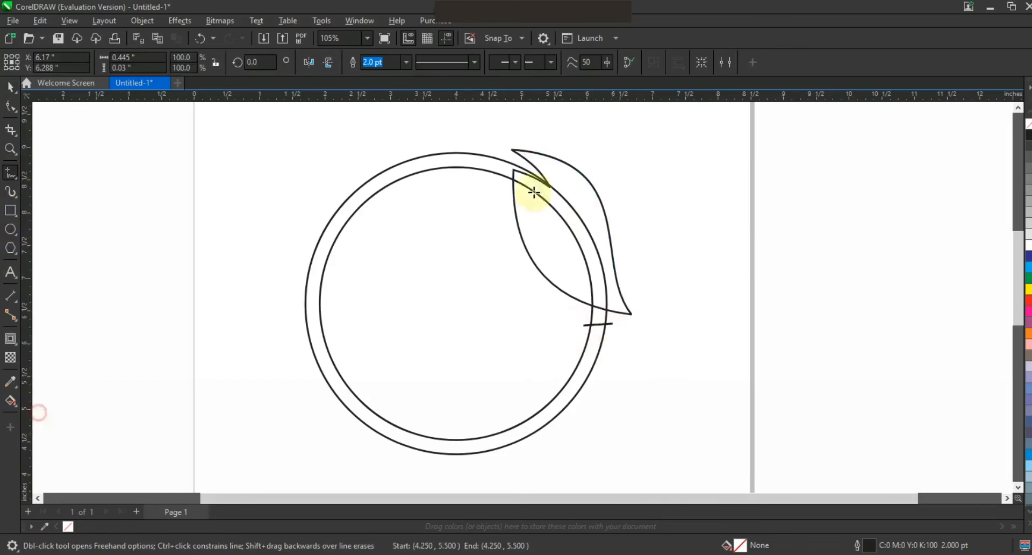
pyautogui.click(494, 164)
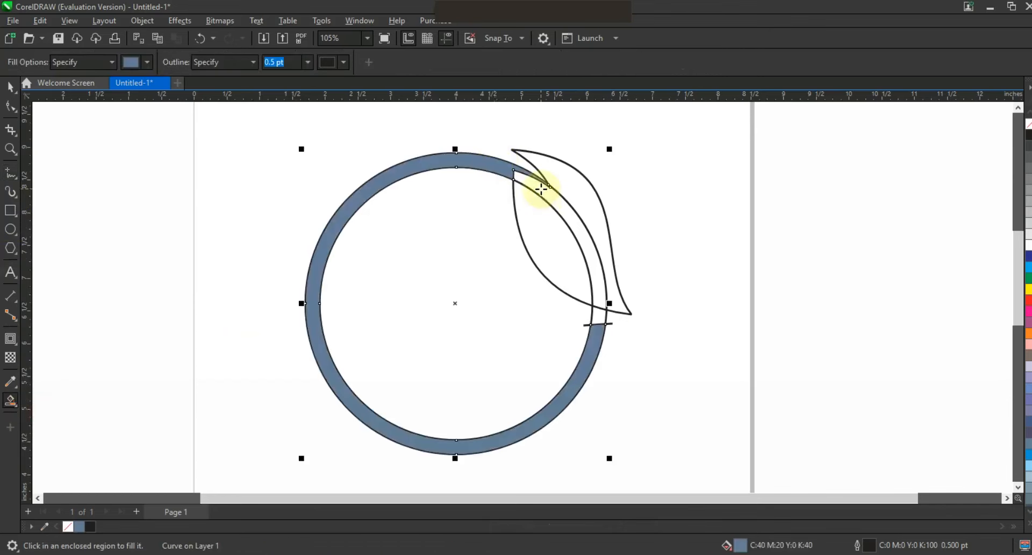
pyautogui.click(537, 196)
pyautogui.click(586, 196)
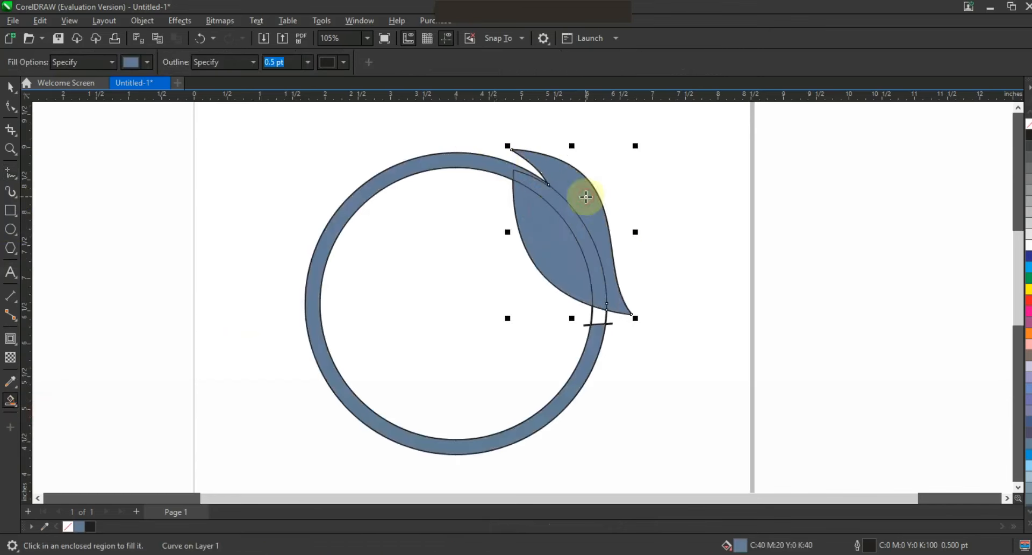
# Delete the short dividing line, the original unfilled ring and the original leaf outline.
pyautogui.click(11, 86)
pyautogui.click(591, 323)
pyautogui.press('Delete')
pyautogui.click(592, 317)
pyautogui.press('Delete')
pyautogui.click(520, 159)
pyautogui.press('Delete')
# Weld the filled ring and leaf pieces into a single shape.
pyautogui.moveTo(643, 133); pyautogui.dragTo(206, 466)
pyautogui.click(379, 62)
pyautogui.click(673, 233)
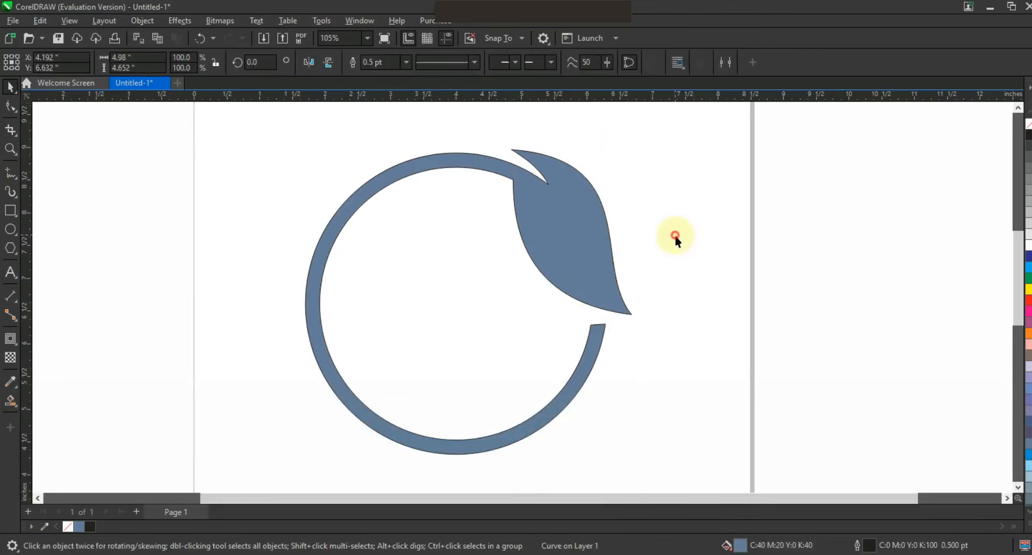
pyautogui.click(570, 257)
pyautogui.click(706, 238)
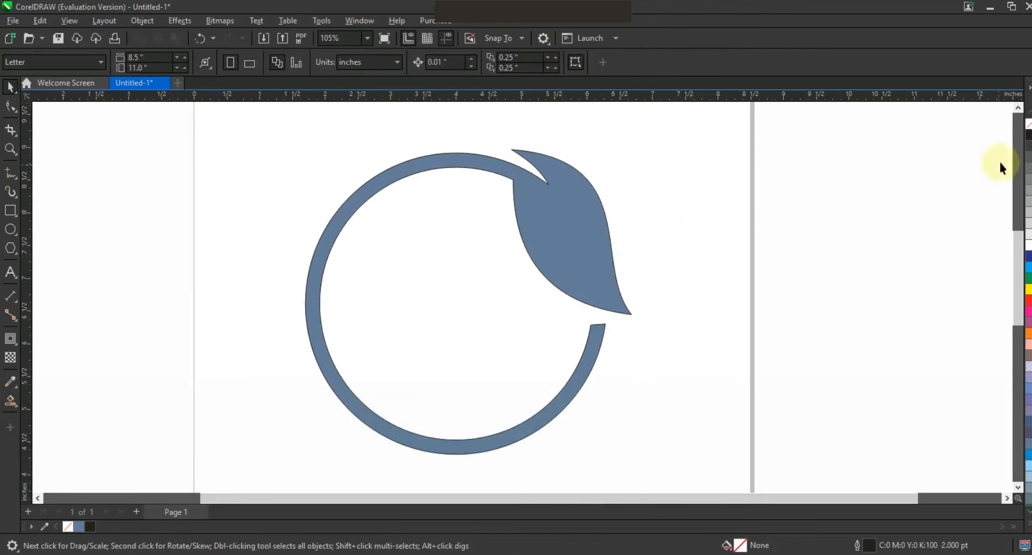
# Draw a closed two-node shape about 1.7 inches long above the large leaf and bend its two edges into a small pointed leaf.
pyautogui.click(1017, 108)
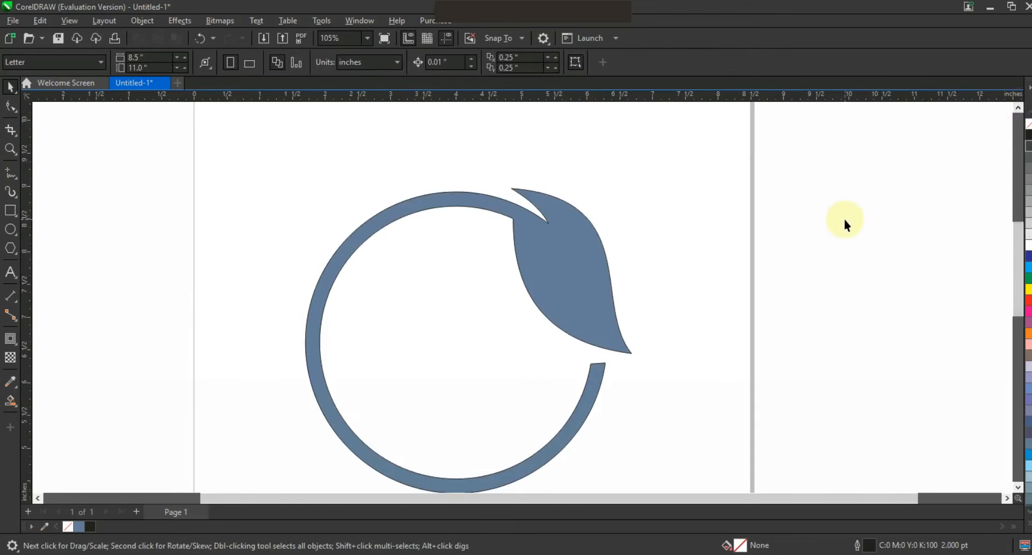
pyautogui.click(12, 172)
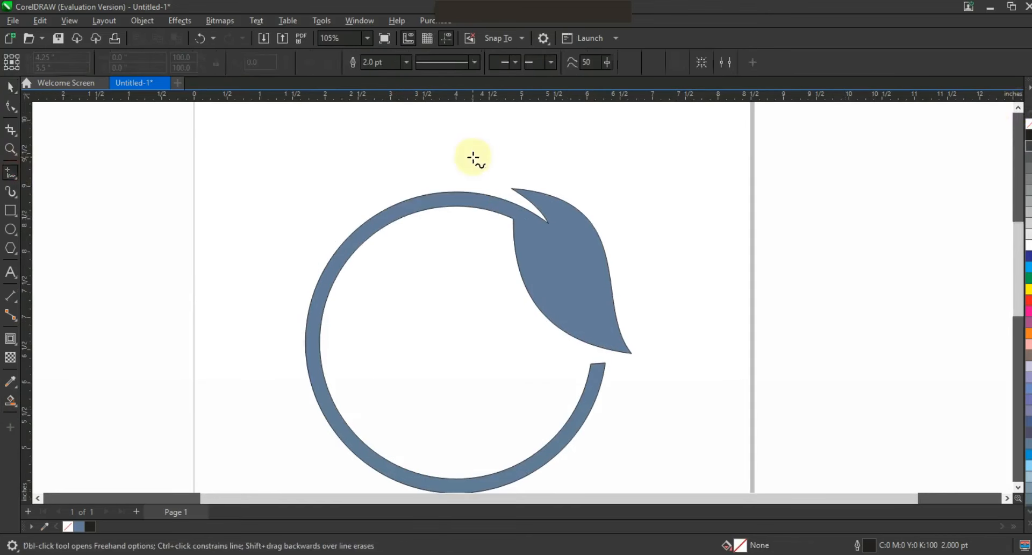
pyautogui.click(471, 183)
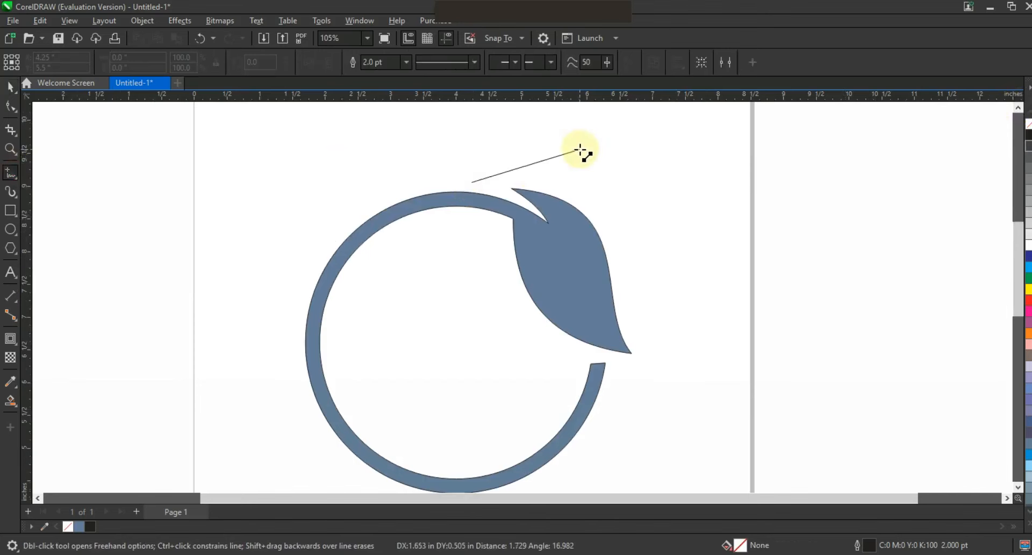
pyautogui.click(581, 149)
pyautogui.click(11, 105)
pyautogui.moveTo(196, 114); pyautogui.dragTo(609, 216)
pyautogui.click(198, 63)
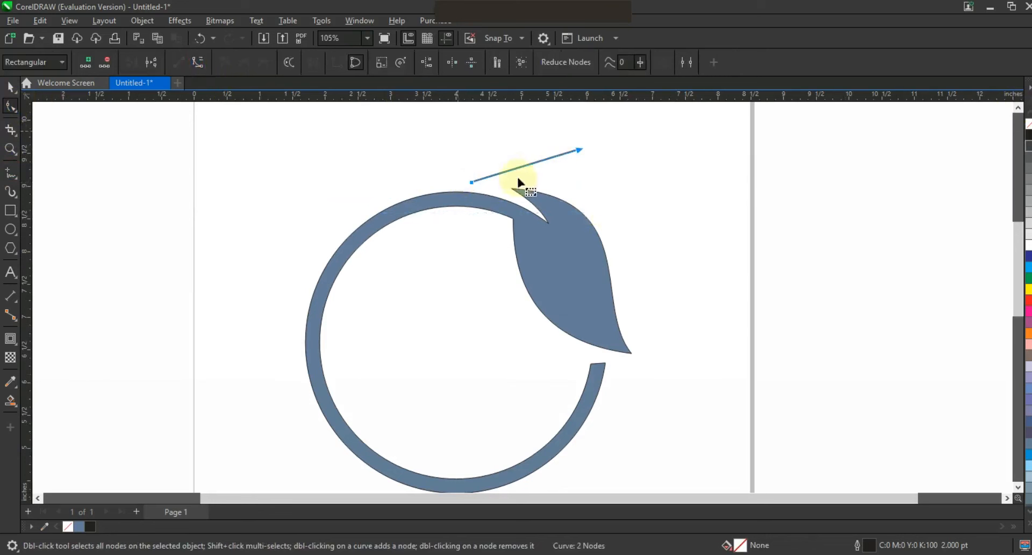
pyautogui.moveTo(498, 144); pyautogui.dragTo(535, 122)
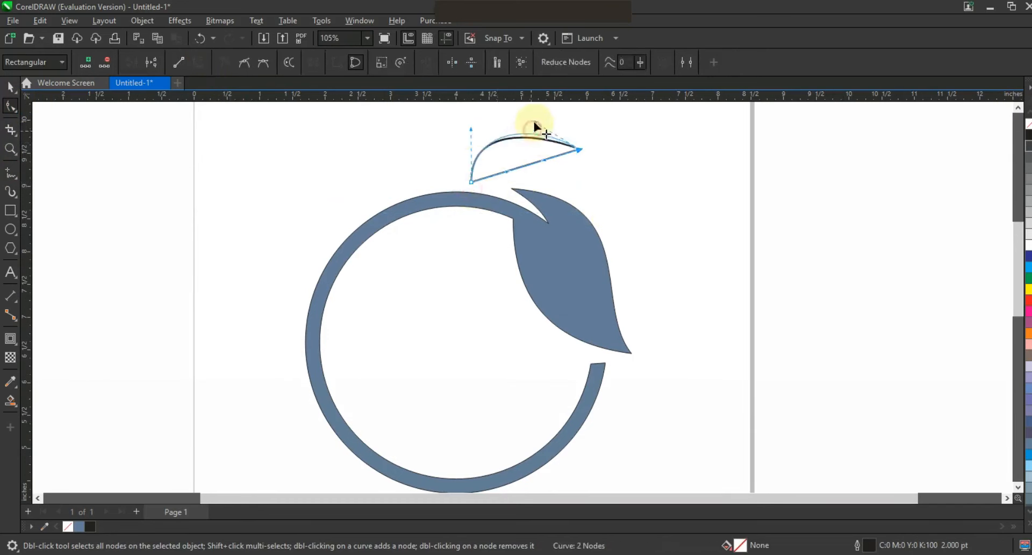
pyautogui.moveTo(506, 172); pyautogui.dragTo(535, 205)
# Scale the small leaf down to about 1.41 by 0.69 inches and move it closer to the ring and large leaf.
pyautogui.click(10, 87)
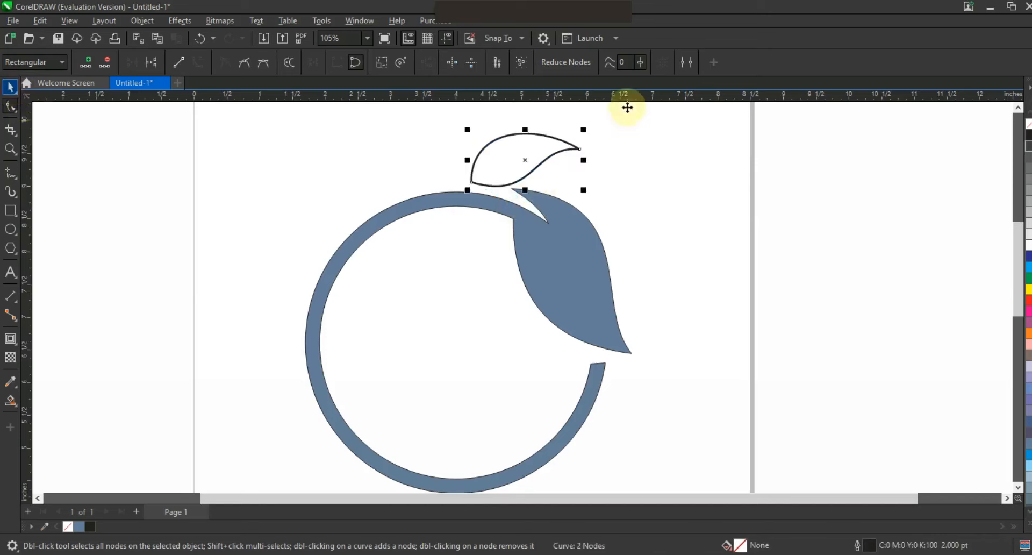
pyautogui.moveTo(583, 130); pyautogui.dragTo(575, 134)
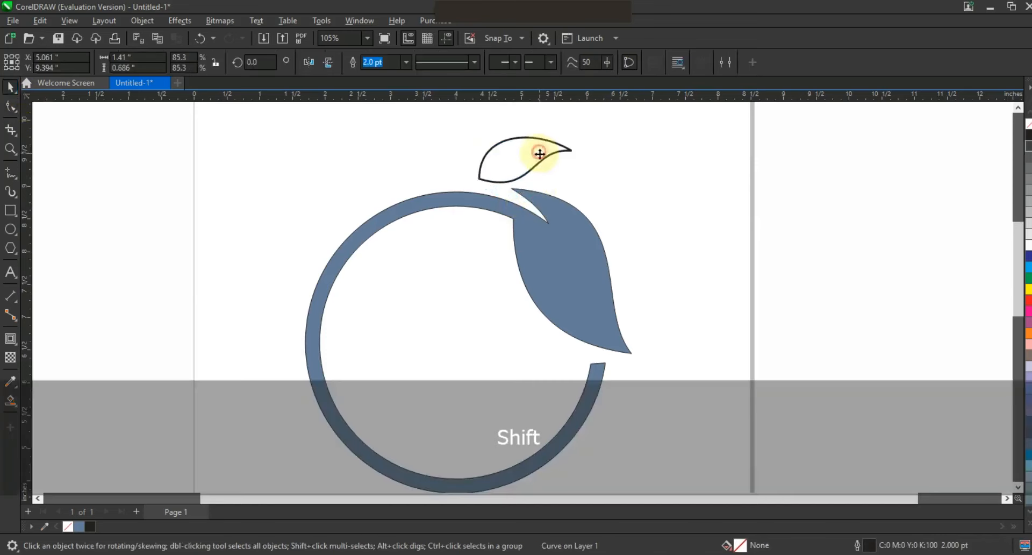
pyautogui.hotkey('shift', 'F2')
pyautogui.press('F3')
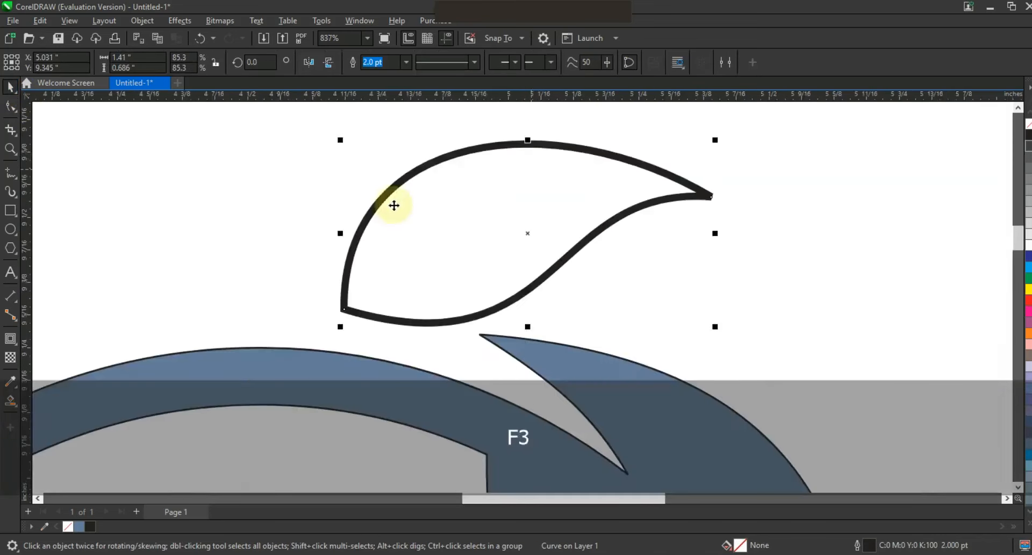
# Draw a narrow closed triangle about 0.62 by 0.44 inches as a vein, running from the small leaf's base towards its middle.
pyautogui.press('Escape')
pyautogui.click(8, 183)
pyautogui.click(319, 313)
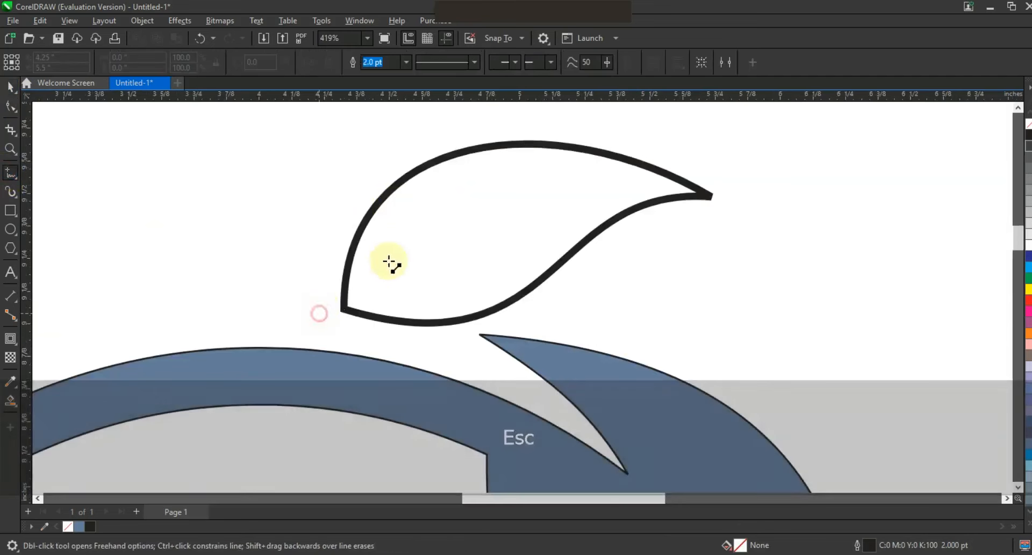
pyautogui.doubleClick(482, 215)
pyautogui.click(329, 329)
pyautogui.click(319, 313)
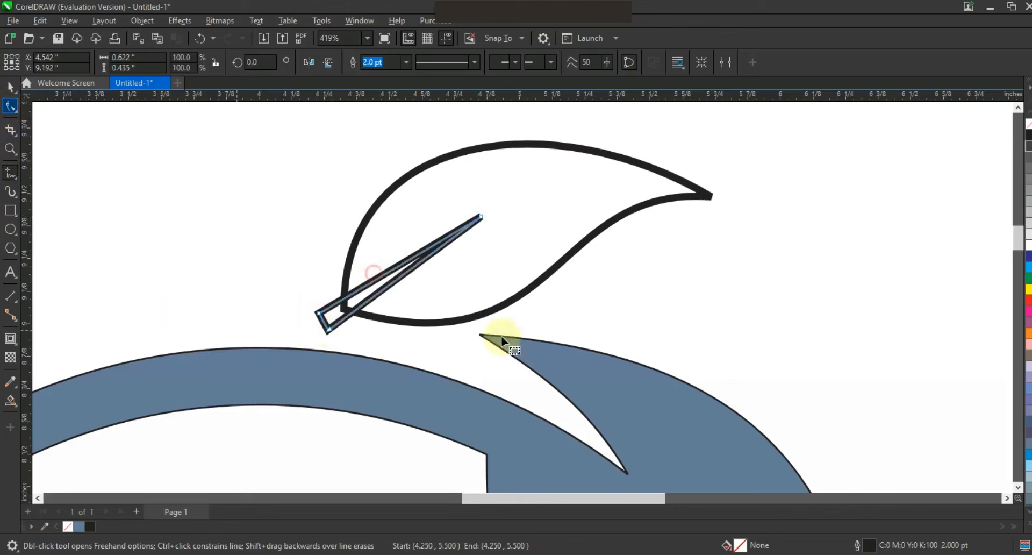
# Bend the vein's two long edges into gentle curves and extend its pointed tip further into the small leaf.
pyautogui.press('F10')
pyautogui.click(196, 62)
pyautogui.moveTo(423, 249); pyautogui.dragTo(419, 244)
pyautogui.moveTo(478, 219); pyautogui.dragTo(508, 220)
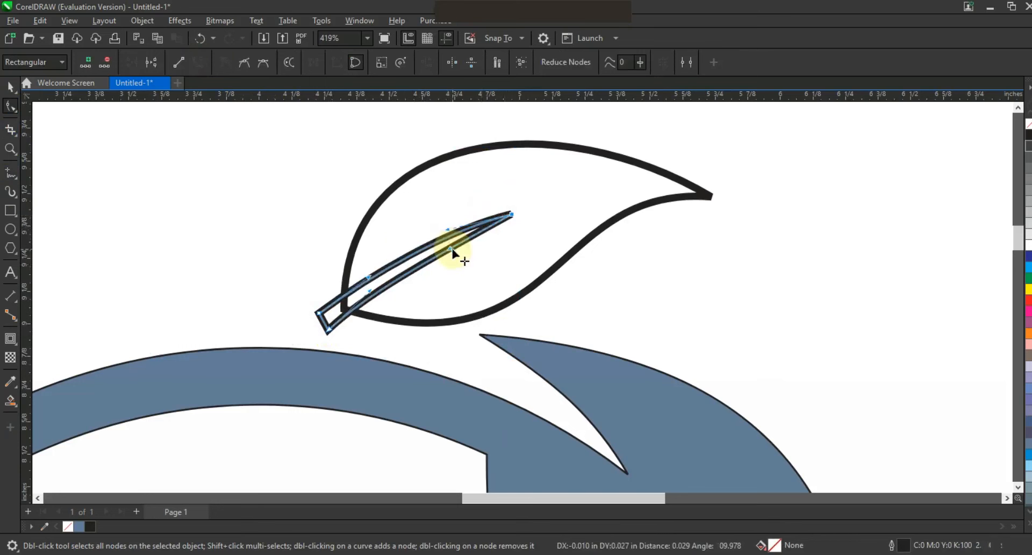
pyautogui.moveTo(446, 250); pyautogui.dragTo(448, 253)
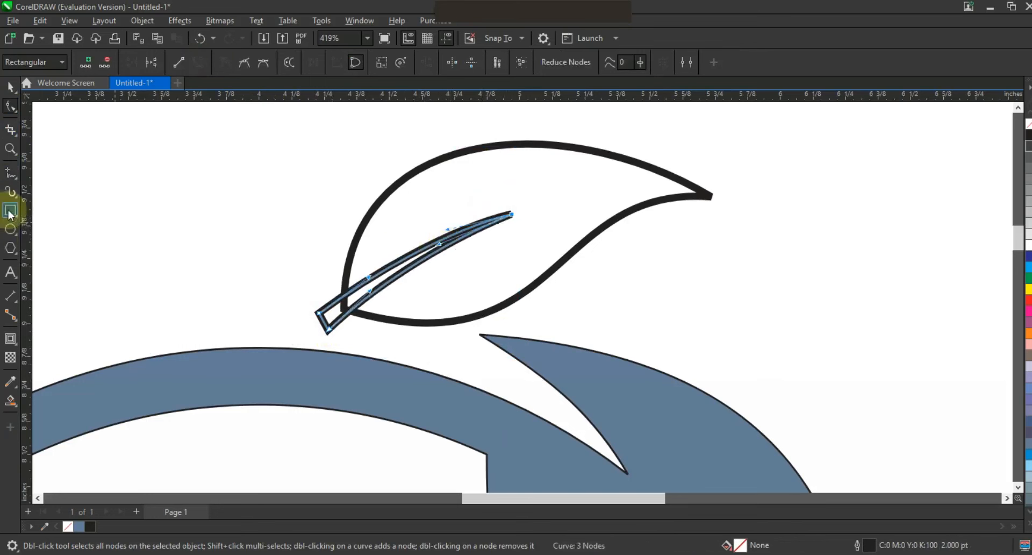
# Smart-fill the small leaf around the vein with blue, and delete the vein triangle and the original leaf outline.
pyautogui.click(10, 400)
pyautogui.click(412, 288)
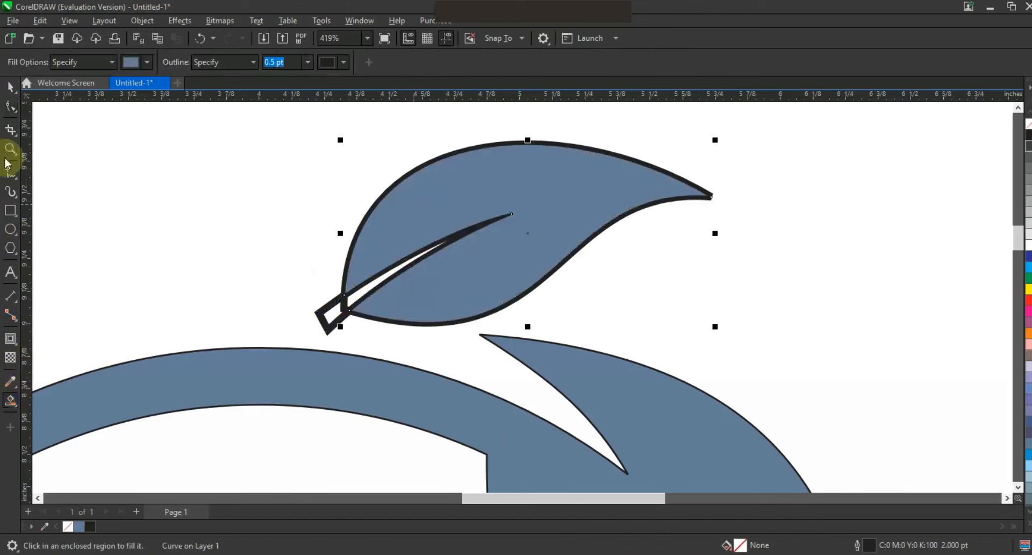
pyautogui.click(9, 87)
pyautogui.click(331, 312)
pyautogui.press('Delete')
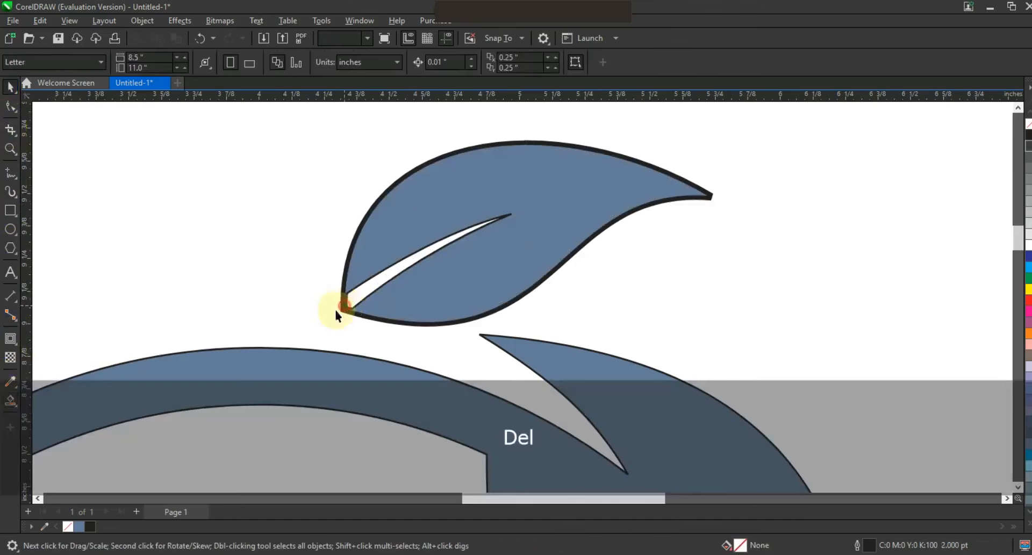
pyautogui.click(342, 307)
pyautogui.press('Delete')
# Remove the outlines from the small leaf and the merged ring-and-leaf shape.
pyautogui.click(444, 246)
pyautogui.press('F3')
pyautogui.press('F3')
pyautogui.press('F3')
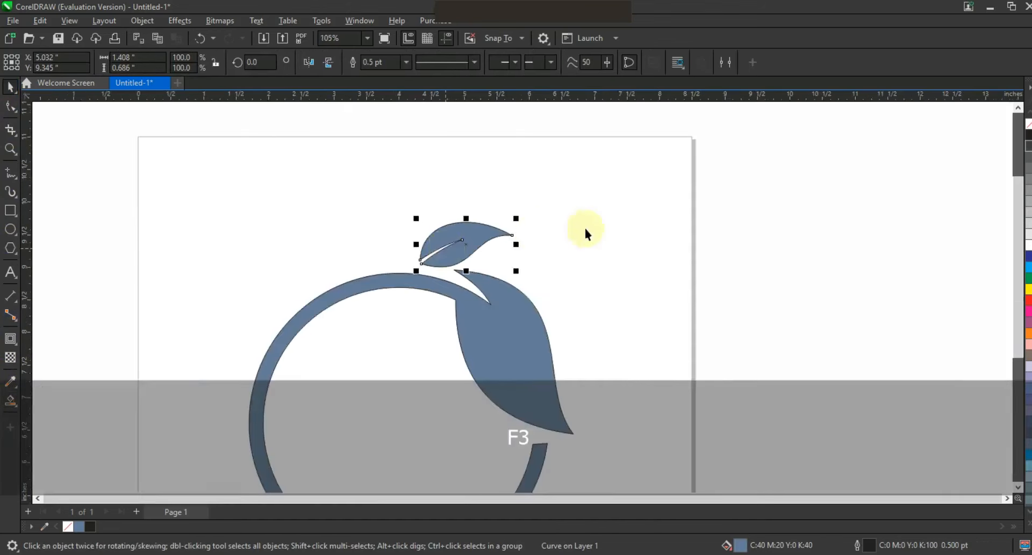
pyautogui.moveTo(606, 193); pyautogui.dragTo(352, 421)
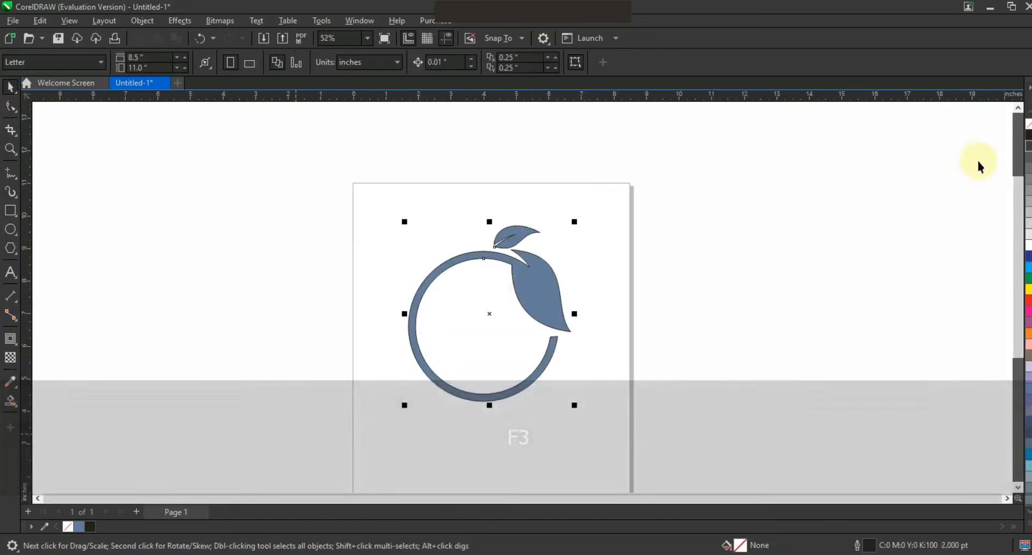
pyautogui.click(808, 225)
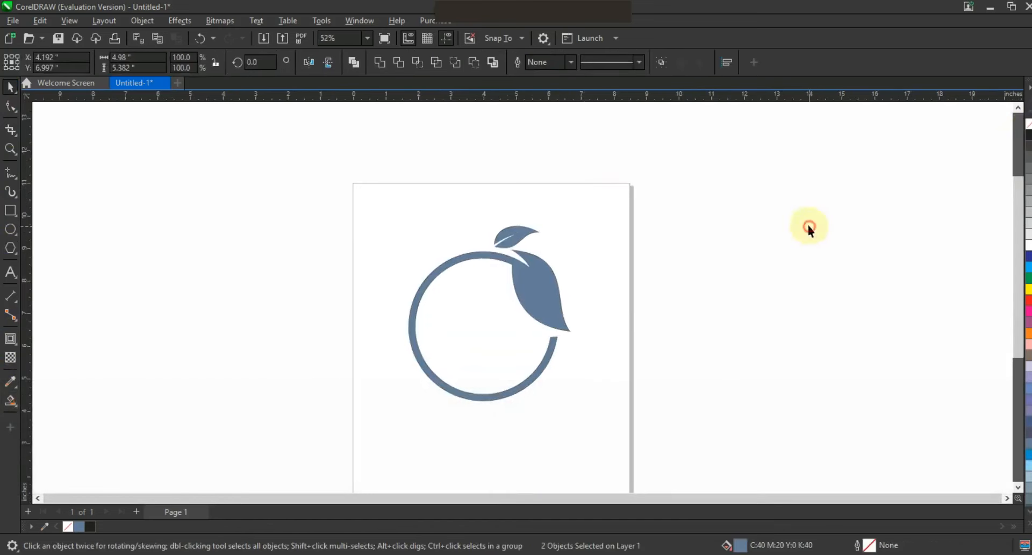
# Fill the small leaf and the ring-and-leaf shape with dark green, C93 M31 Y100 K25.
pyautogui.click(10, 149)
pyautogui.moveTo(346, 224); pyautogui.dragTo(700, 431)
pyautogui.click(11, 87)
pyautogui.click(534, 190)
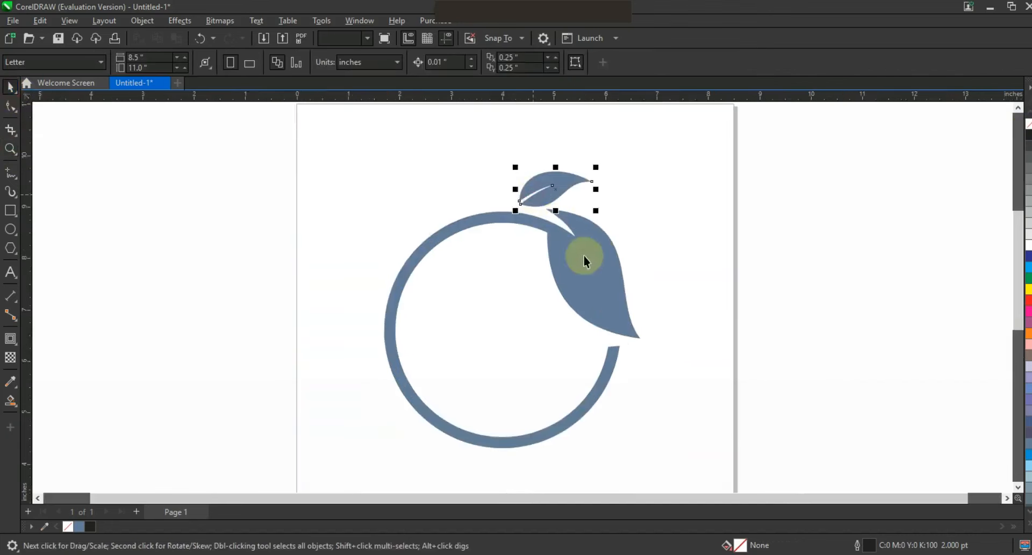
pyautogui.keyDown('shift'); pyautogui.click(583, 256); pyautogui.keyUp('shift')
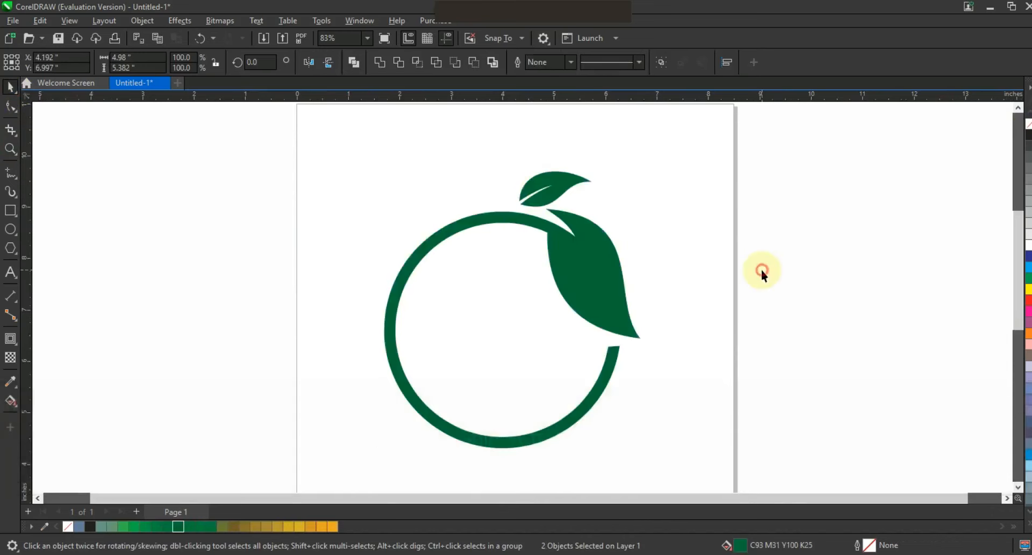
pyautogui.click(762, 272)
# Draw a circle about 2.84 inches across over the ring's lower right part and set its outline to 8 pt.
pyautogui.click(10, 229)
pyautogui.moveTo(482, 325); pyautogui.dragTo(567, 473)
pyautogui.click(11, 86)
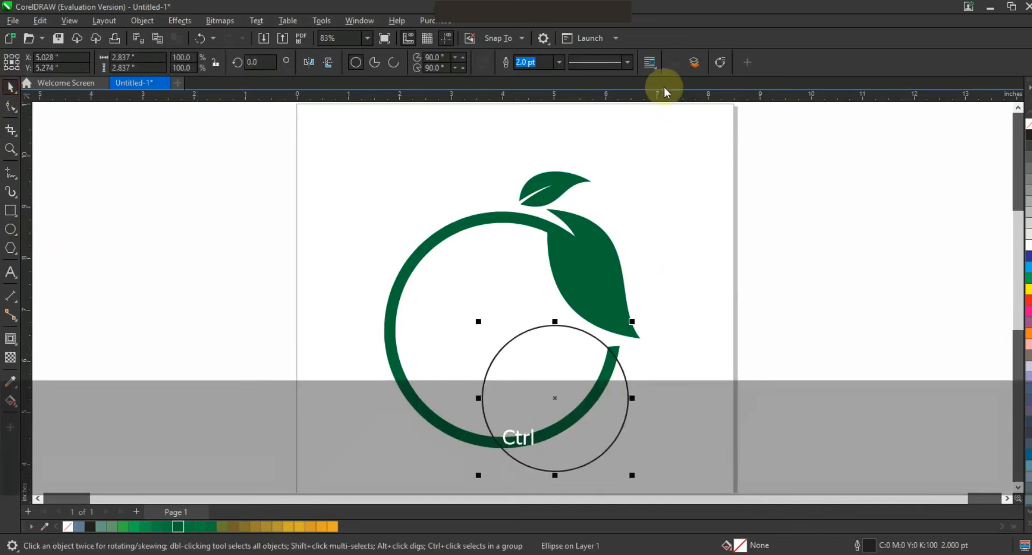
pyautogui.click(559, 66)
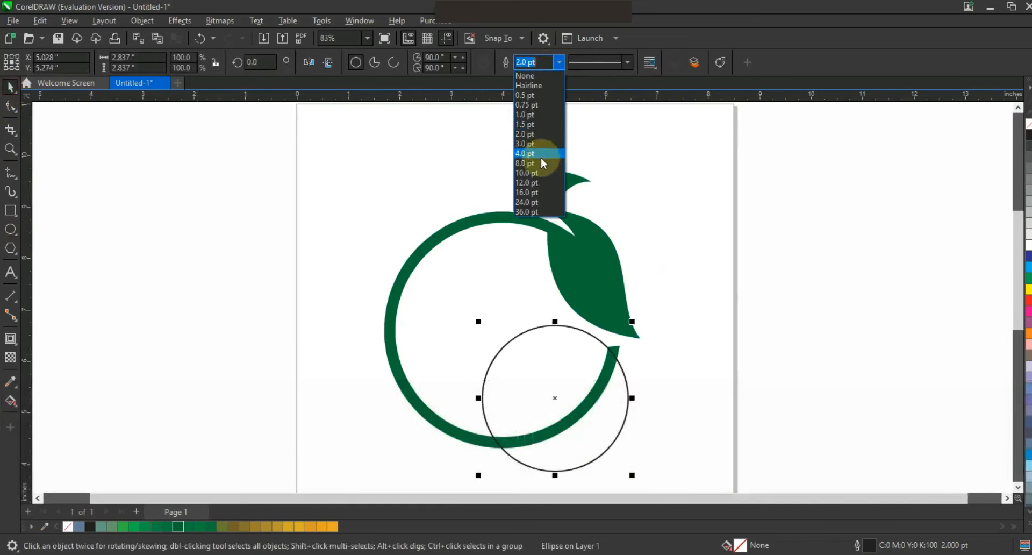
pyautogui.click(538, 164)
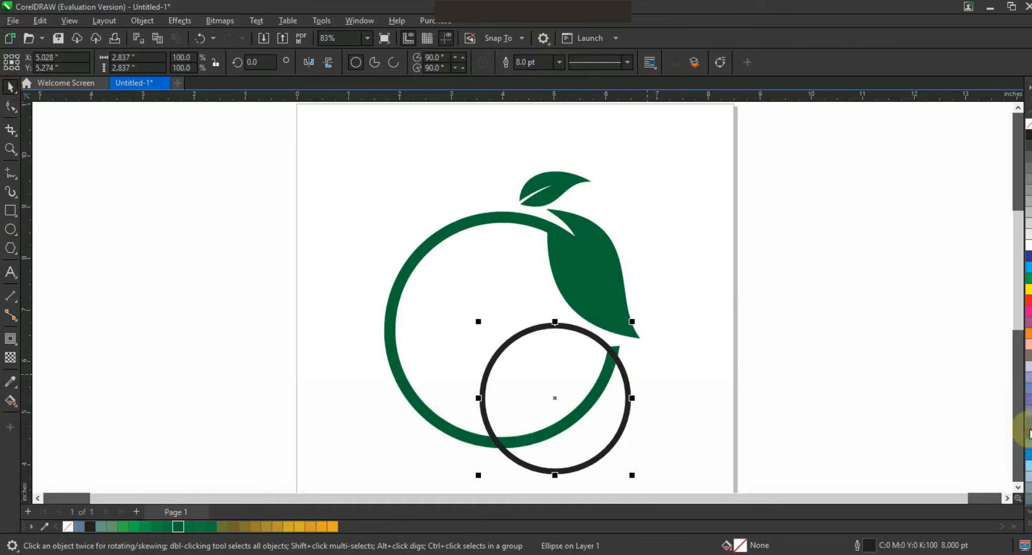
# Enlarge the circle to about 3.88 inches across and place it with its upper edge near the ring's open end.
pyautogui.click(1017, 487)
pyautogui.moveTo(634, 400); pyautogui.dragTo(688, 453)
pyautogui.moveTo(661, 391)
pyautogui.mouseDown()
pyautogui.moveTo(659, 408)
pyautogui.moveTo(655, 394)
pyautogui.mouseUp()
# Try outline widths of 24 pt and 20 pt on the large circle, and settle on 16 pt.
pyautogui.click(559, 62)
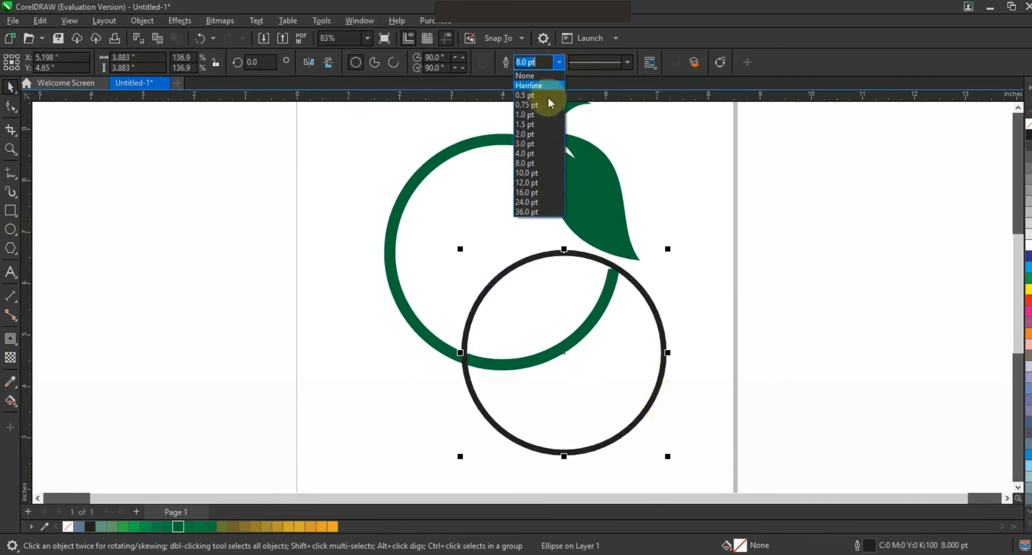
pyautogui.click(535, 200)
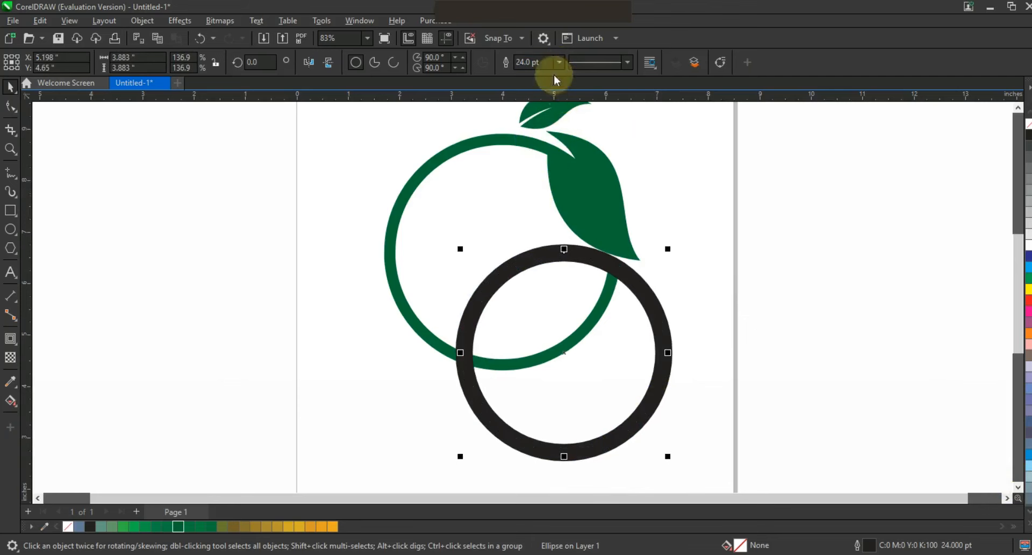
pyautogui.moveTo(538, 63); pyautogui.dragTo(502, 66)
pyautogui.write('20')
pyautogui.press('Return')
pyautogui.moveTo(527, 60); pyautogui.dragTo(479, 60)
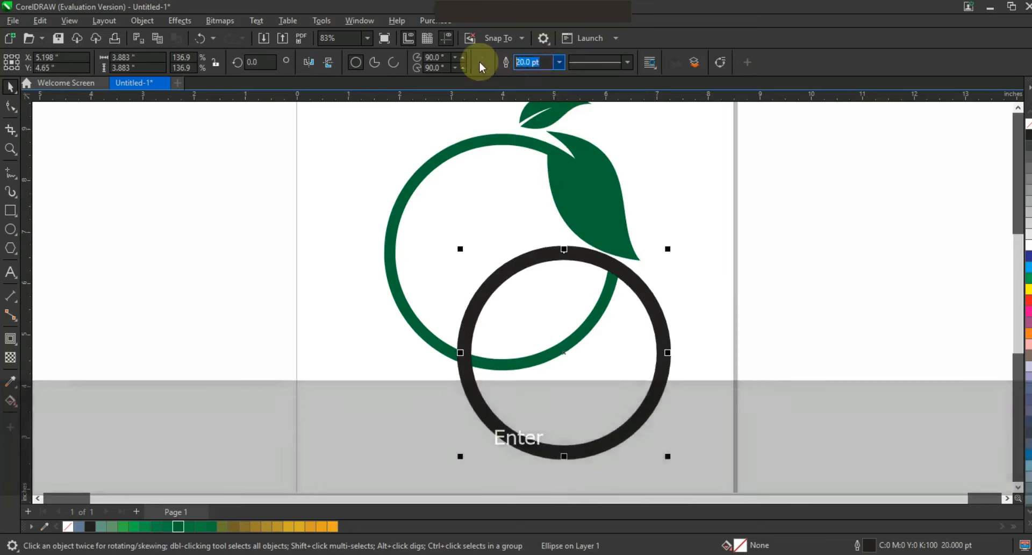
pyautogui.write('16')
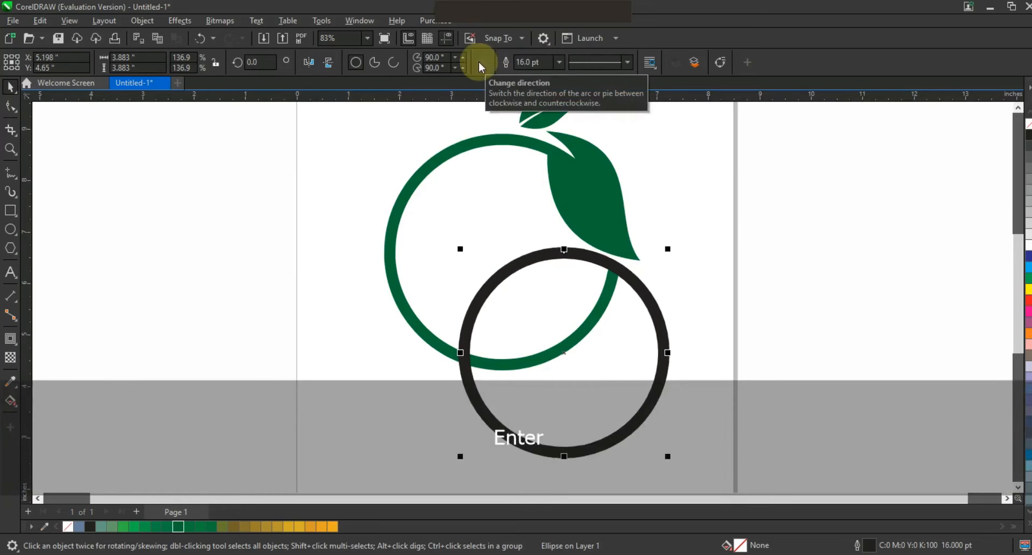
# Make three evenly spaced smaller concentric copies of the circle, the innermost about 1.82 inches across, and combine all four.
pyautogui.moveTo(668, 250); pyautogui.dragTo(618, 302)
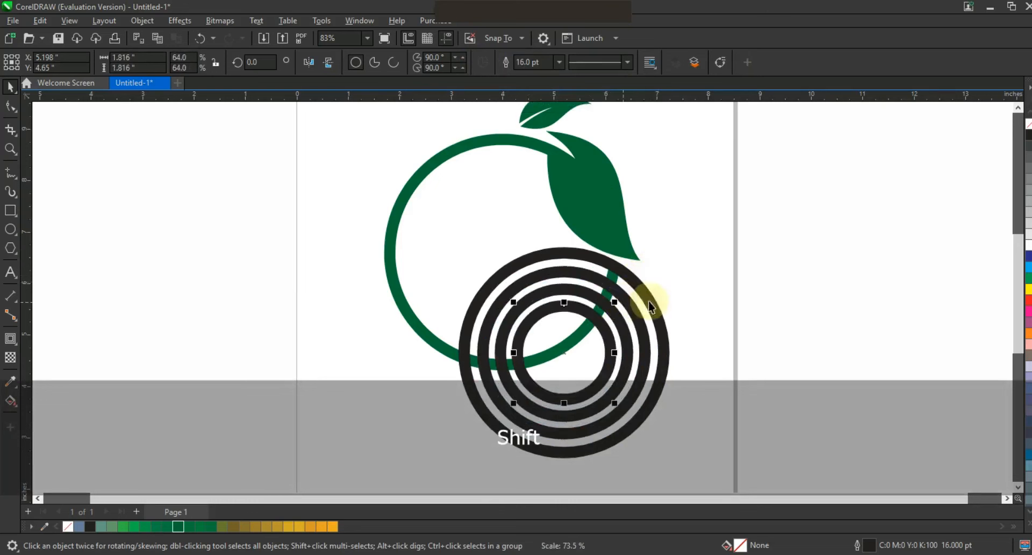
pyautogui.click(587, 285)
pyautogui.keyDown('shift'); pyautogui.click(587, 278); pyautogui.keyUp('shift')
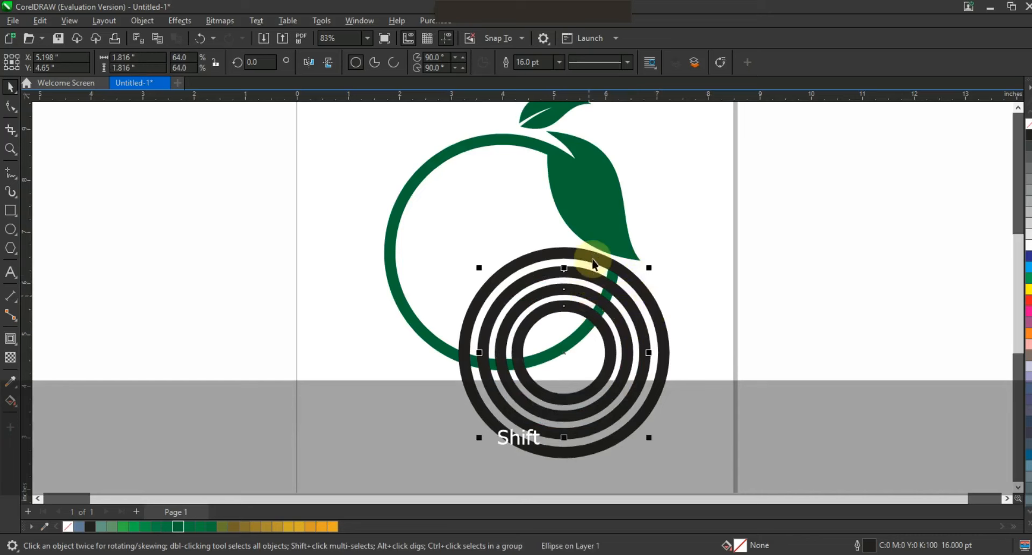
pyautogui.keyDown('shift'); pyautogui.click(594, 259); pyautogui.keyUp('shift')
pyautogui.click(362, 65)
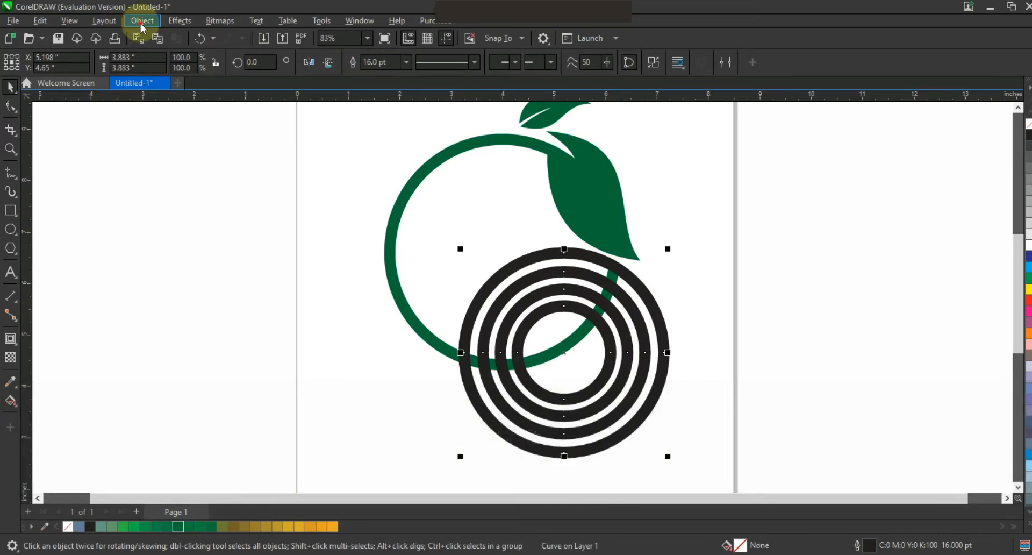
# Convert the combined circles' outline to an object and give it a thin 2 pt black outline without fill.
pyautogui.click(142, 22)
pyautogui.click(179, 383)
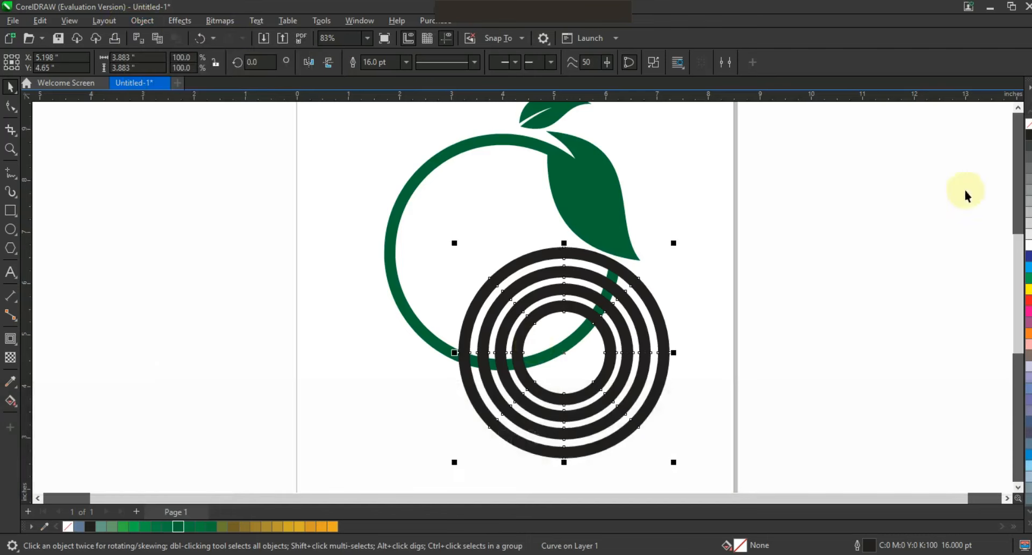
pyautogui.rightClick(1026, 135)
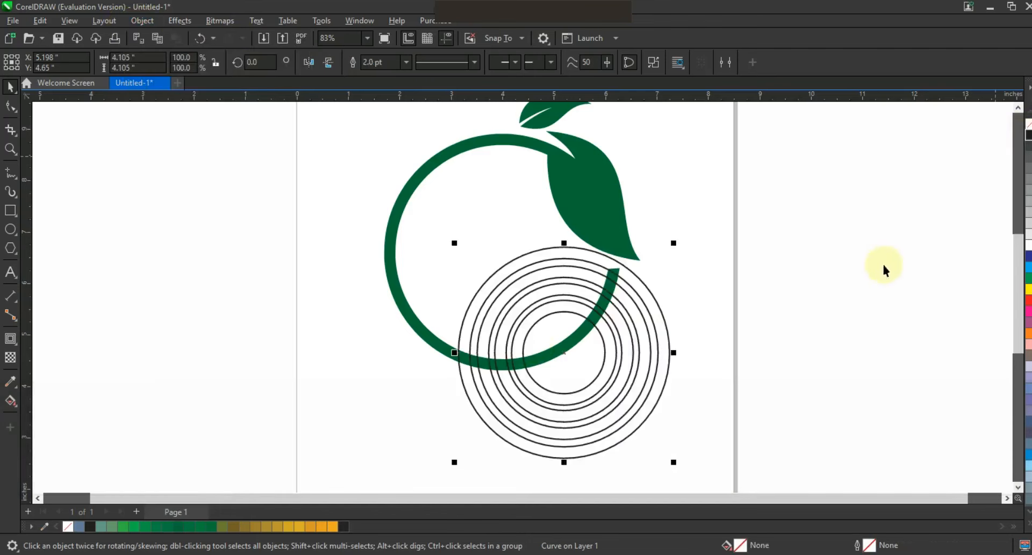
# Smart-fill the four circle bands where they cross the inside of the green ring, creating four arcs.
pyautogui.click(10, 400)
pyautogui.click(597, 263)
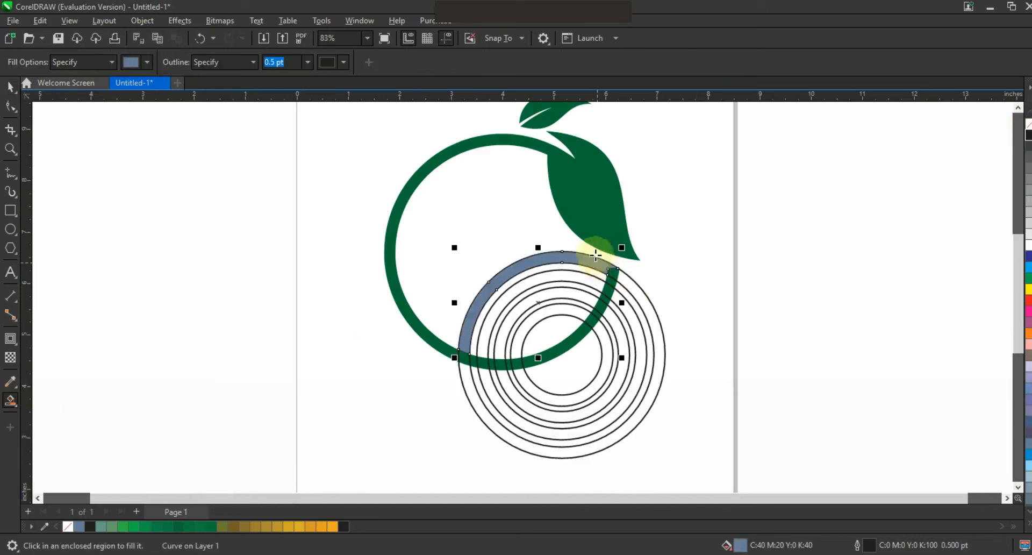
pyautogui.click(564, 275)
pyautogui.click(561, 291)
pyautogui.click(559, 308)
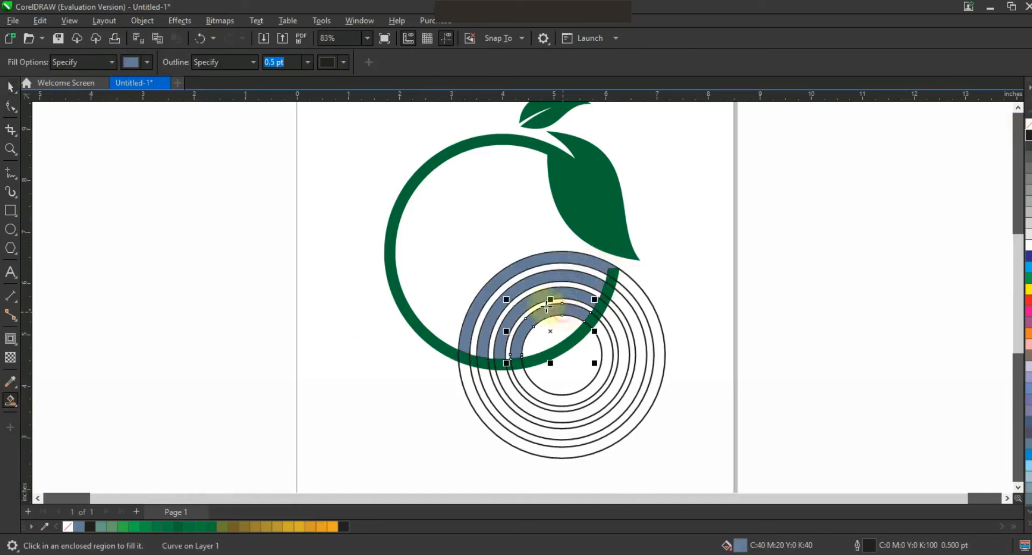
# Move the concentric circle outlines horizontally about 2.6 inches to the left, across the green ring's lower left part.
pyautogui.click(10, 87)
pyautogui.click(807, 397)
pyautogui.click(623, 422)
pyautogui.moveTo(637, 407); pyautogui.dragTo(504, 410)
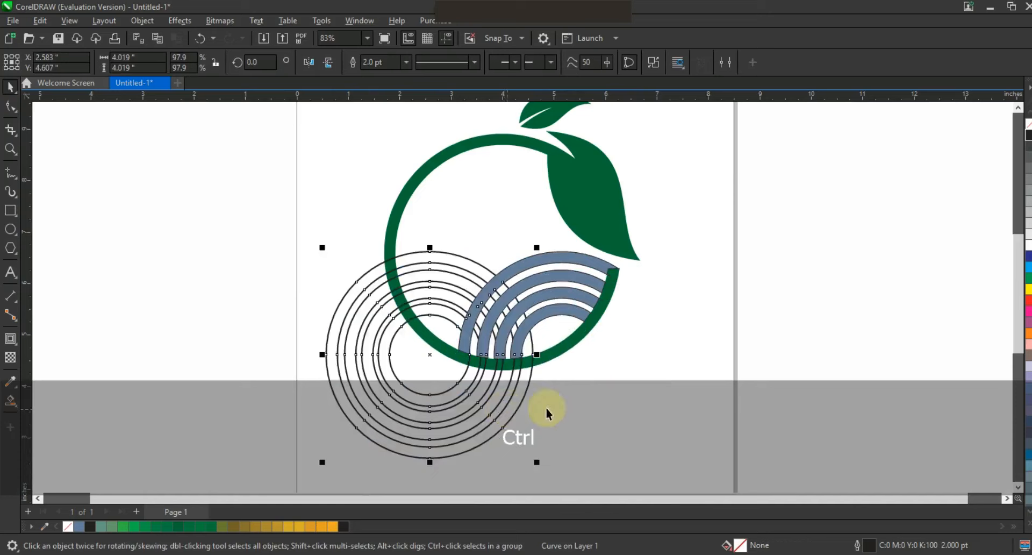
# Smart-fill the four bands inside the ring's lower left part, ending them at the right-hand arcs.
pyautogui.click(10, 401)
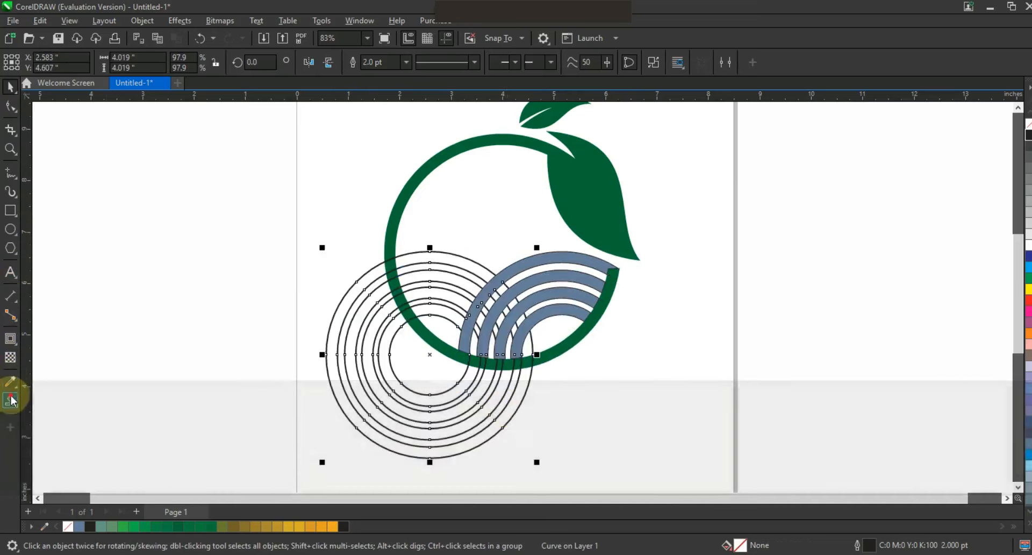
pyautogui.click(445, 276)
pyautogui.click(434, 288)
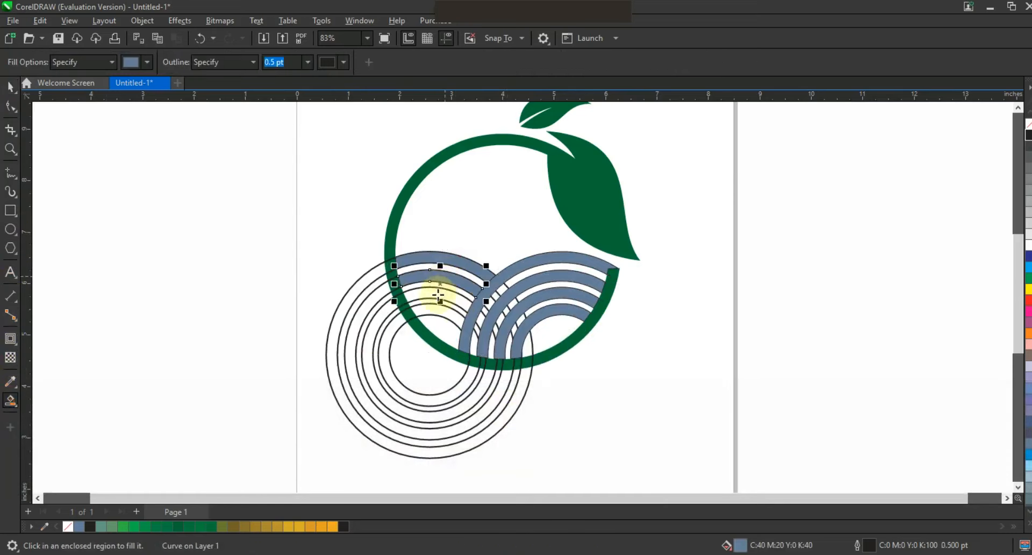
pyautogui.click(437, 309)
pyautogui.click(438, 326)
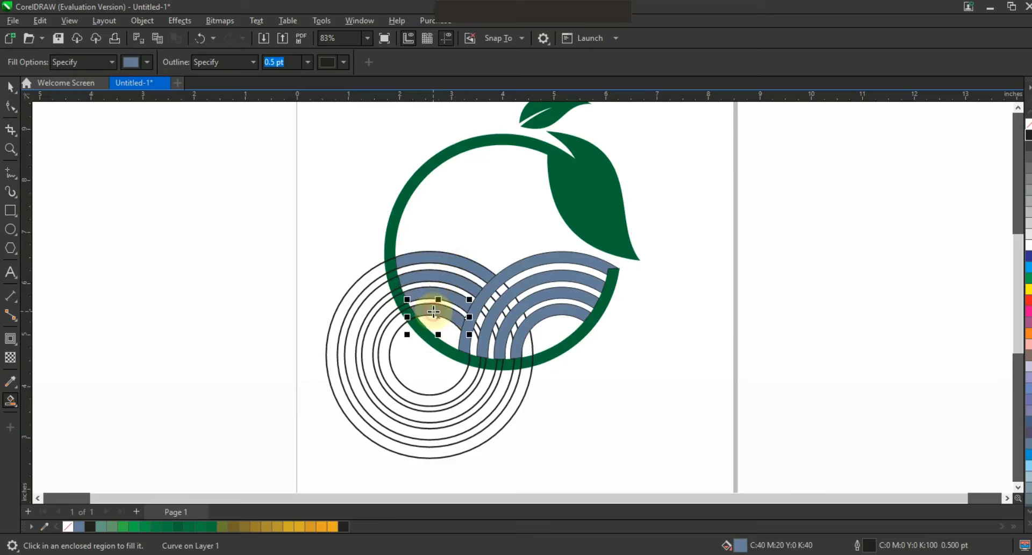
# Delete the concentric circle outlines, keeping only the filled arcs.
pyautogui.click(9, 88)
pyautogui.click(382, 386)
pyautogui.press('Delete')
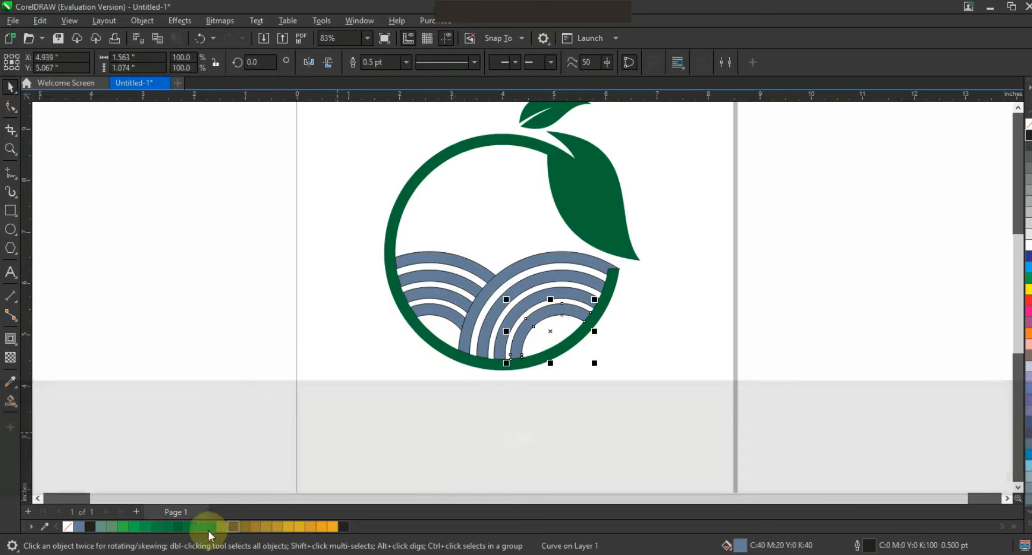
# Recolour the four right-hand arcs in graded greens, from light green on the innermost to dark green on the outermost.
pyautogui.click(132, 526)
pyautogui.click(123, 526)
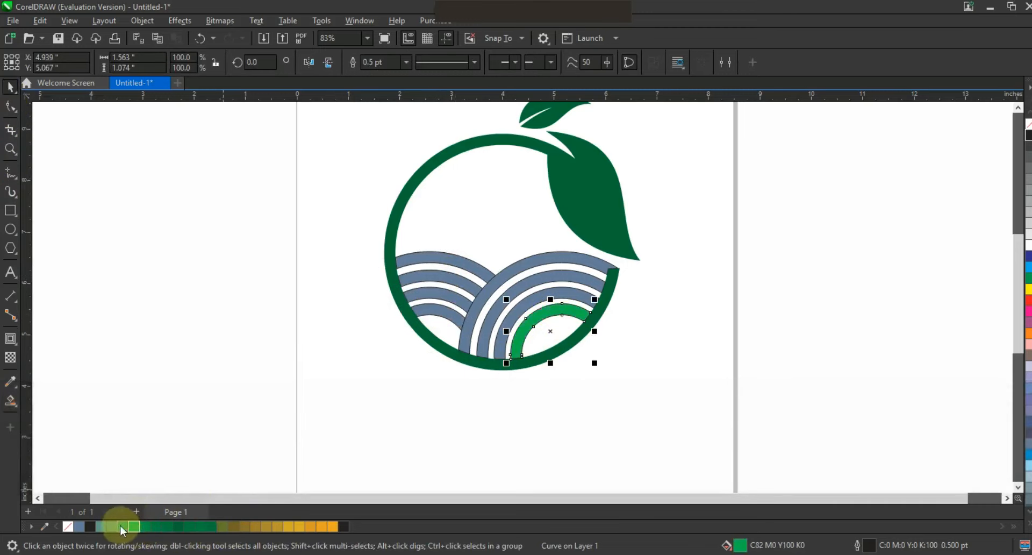
pyautogui.click(134, 527)
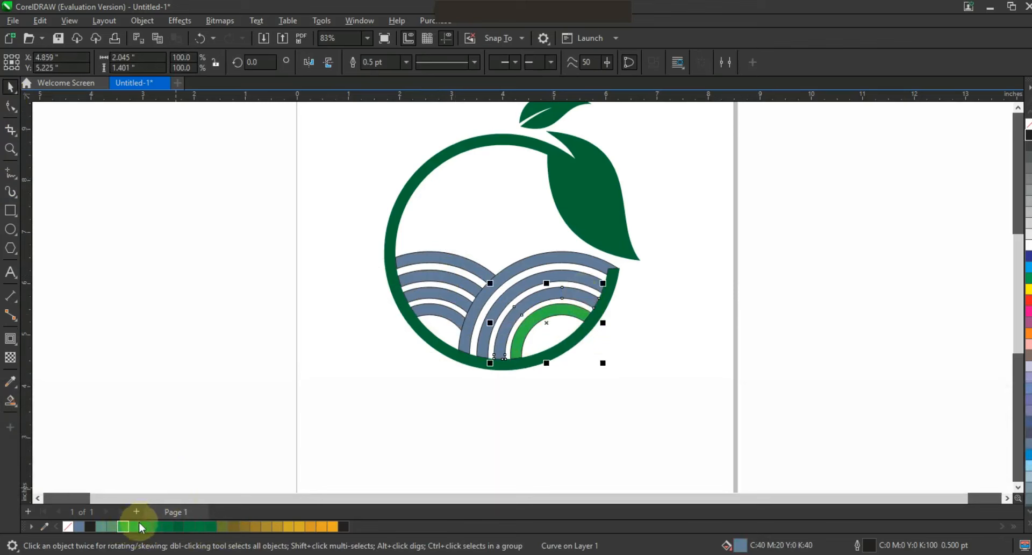
pyautogui.click(582, 285)
pyautogui.click(150, 526)
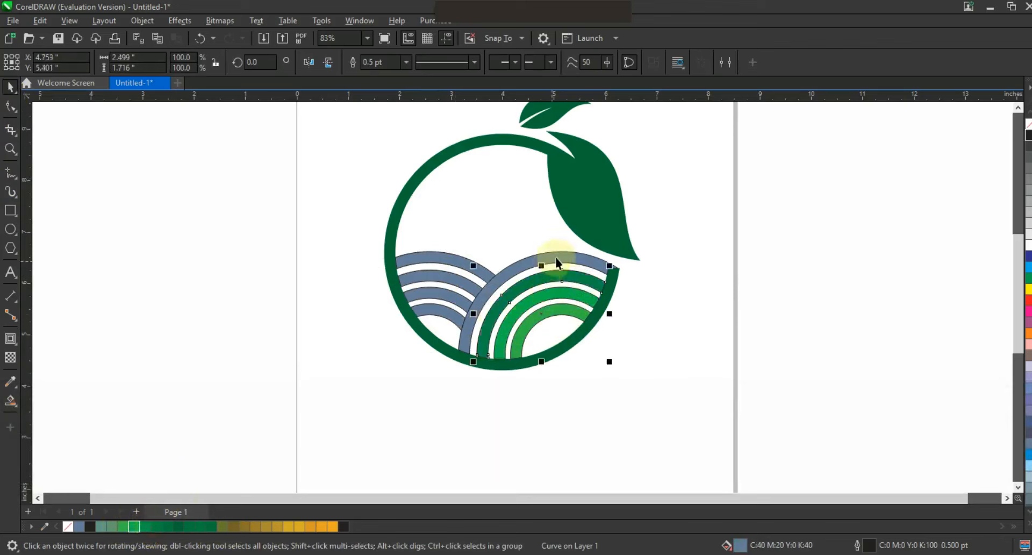
pyautogui.click(155, 526)
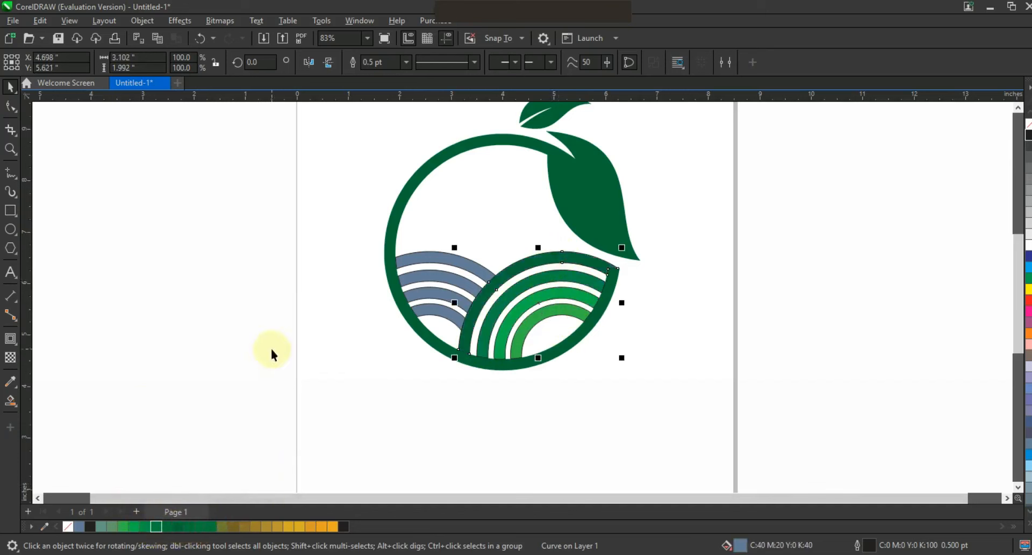
# Recolour the four left-hand arcs in graded greens, from light green on the innermost to dark green on the outermost.
pyautogui.click(335, 350)
pyautogui.click(452, 313)
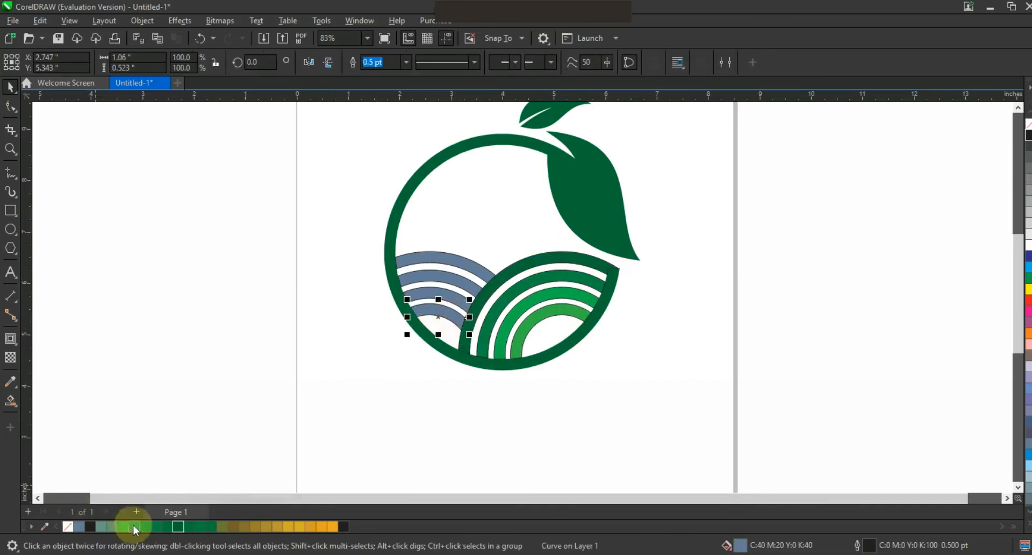
pyautogui.click(429, 293)
pyautogui.click(144, 526)
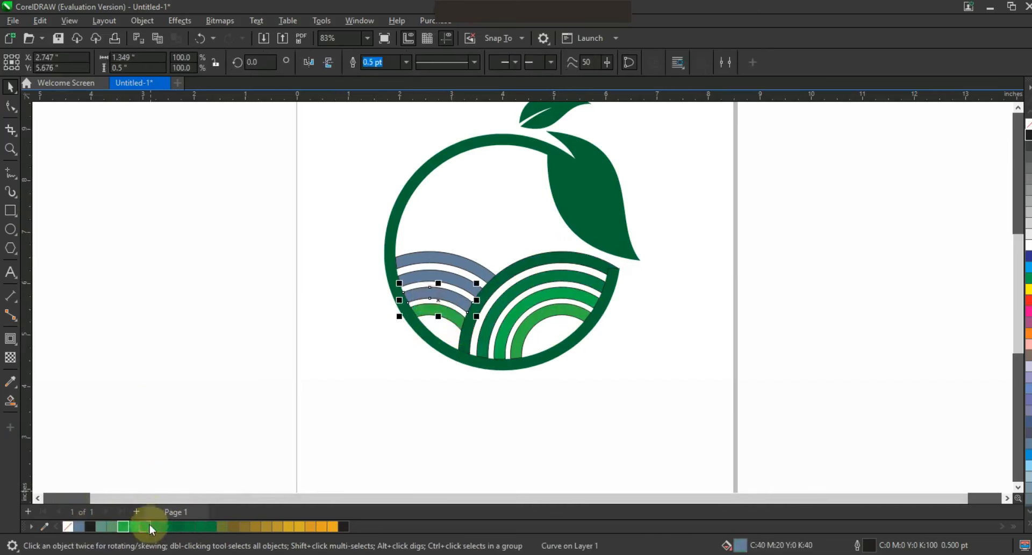
pyautogui.keyDown('shift'); pyautogui.click(465, 265); pyautogui.keyUp('shift')
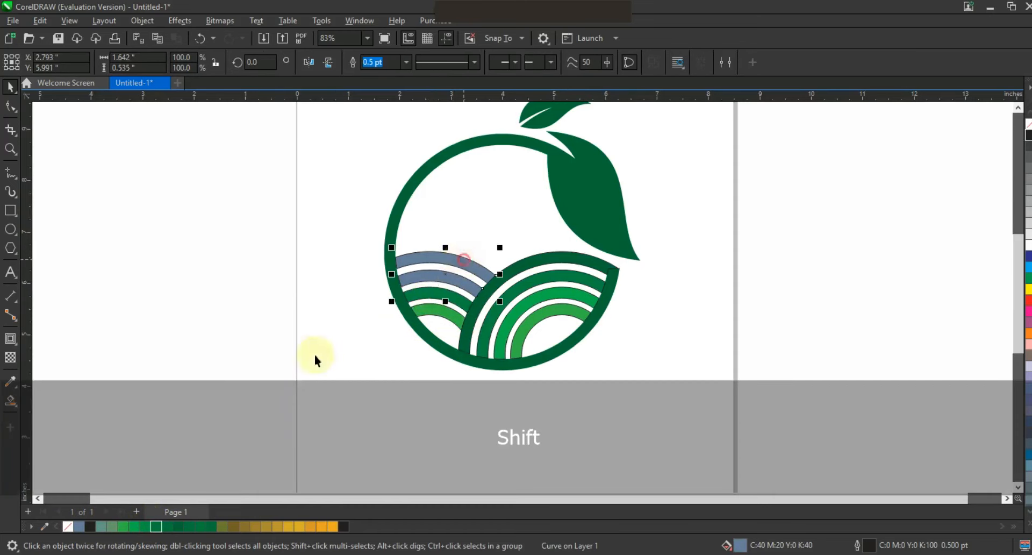
pyautogui.click(178, 527)
# Remove the outlines from all the field arcs inside the ring.
pyautogui.moveTo(257, 228); pyautogui.dragTo(626, 378)
pyautogui.rightClick(1028, 125)
pyautogui.moveTo(445, 168); pyautogui.dragTo(871, 418)
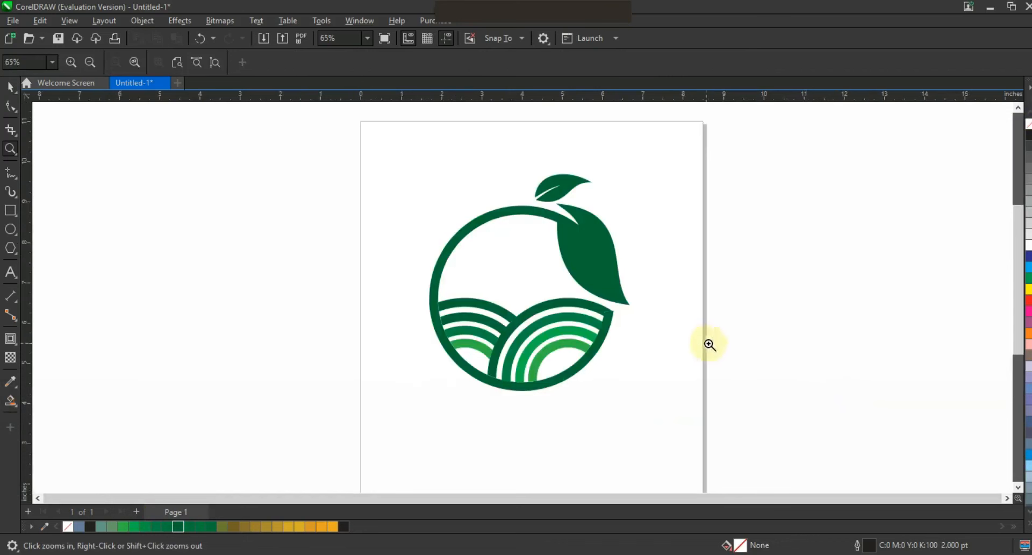
# Draw a circle about 4.49 inches across beside the page and centre it on the green ring.
pyautogui.click(9, 236)
pyautogui.moveTo(163, 189); pyautogui.dragTo(242, 370)
pyautogui.click(10, 87)
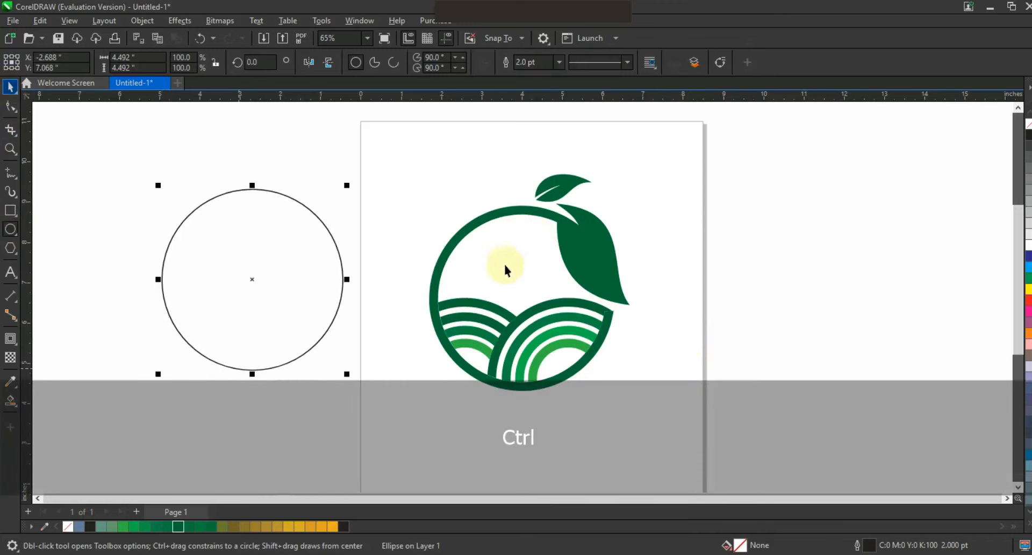
pyautogui.keyDown('shift'); pyautogui.click(483, 219); pyautogui.keyUp('shift')
pyautogui.press('c')
pyautogui.press('e')
pyautogui.click(357, 237)
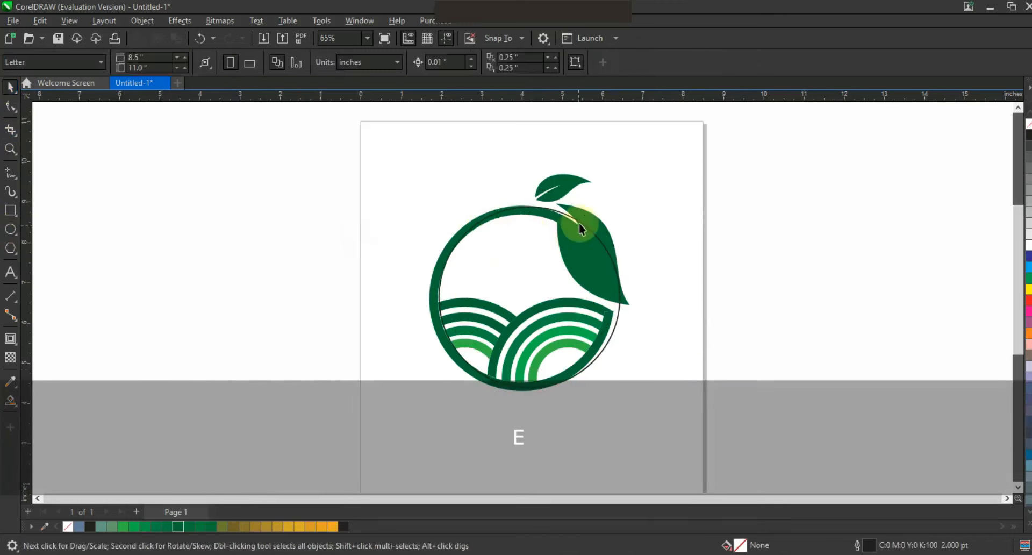
# Shrink the circle about its centre to about 3.95 inches and shift it slightly down inside the ring.
pyautogui.keyDown('ctrl'); pyautogui.click(576, 224); pyautogui.keyUp('ctrl')
pyautogui.moveTo(616, 204); pyautogui.dragTo(608, 225)
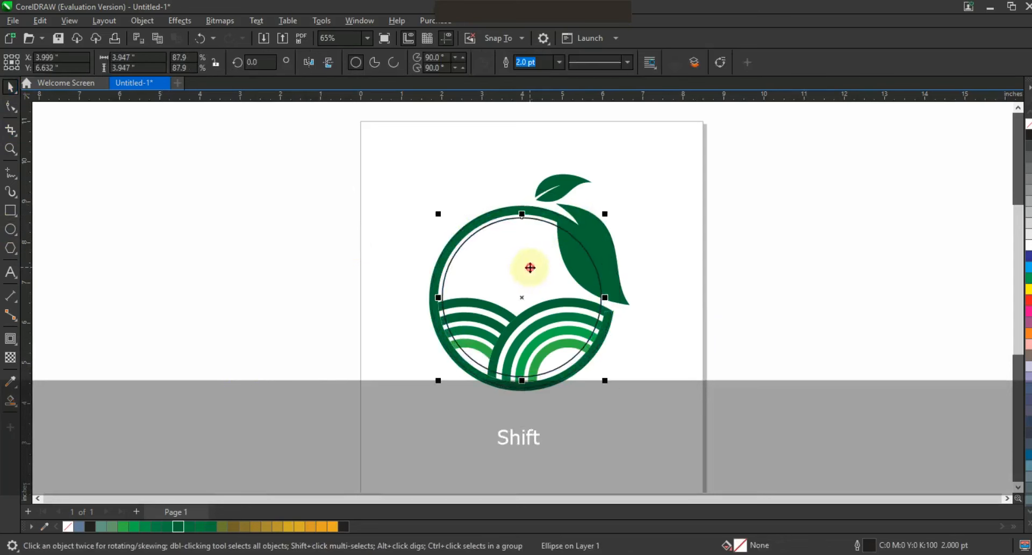
pyautogui.moveTo(529, 270); pyautogui.dragTo(528, 272)
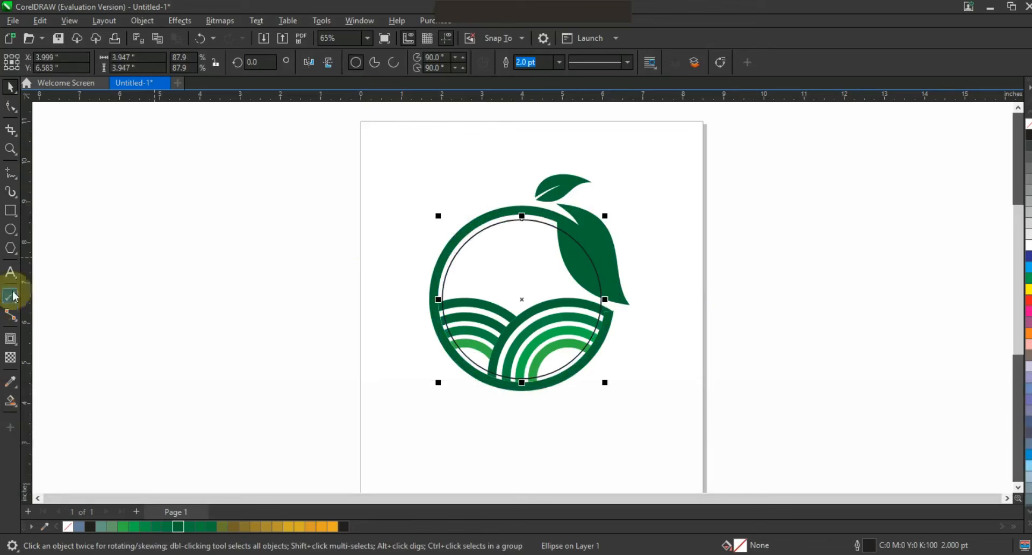
# Smart-fill the sky area inside the circle between the large leaf and the field arcs, and delete the circle.
pyautogui.click(10, 400)
pyautogui.click(532, 263)
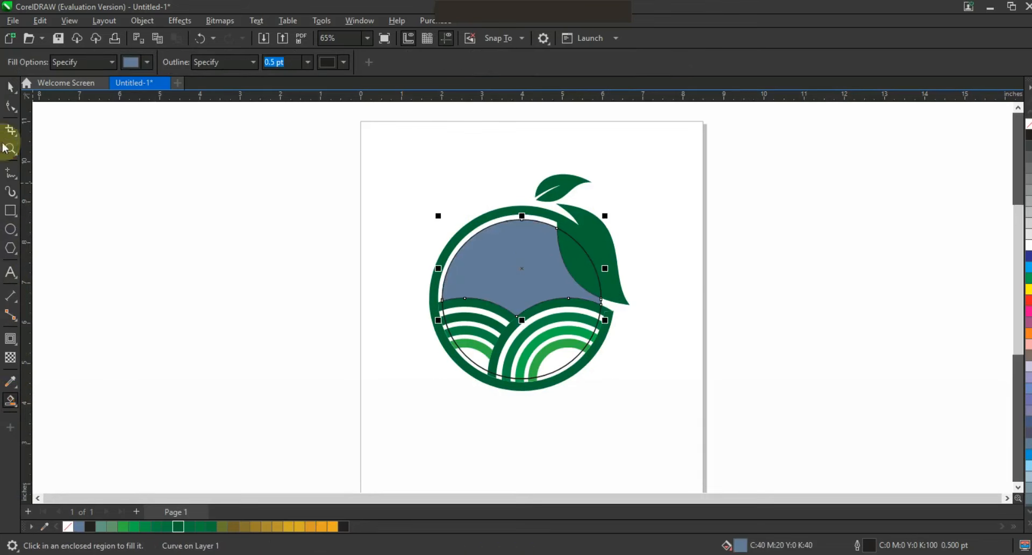
pyautogui.click(8, 90)
pyautogui.click(556, 370)
pyautogui.press('Delete')
# Move the sky shape horizontally about 6.5 inches to the left, off the page, and remove its fill.
pyautogui.click(528, 280)
pyautogui.moveTo(543, 274); pyautogui.dragTo(283, 274)
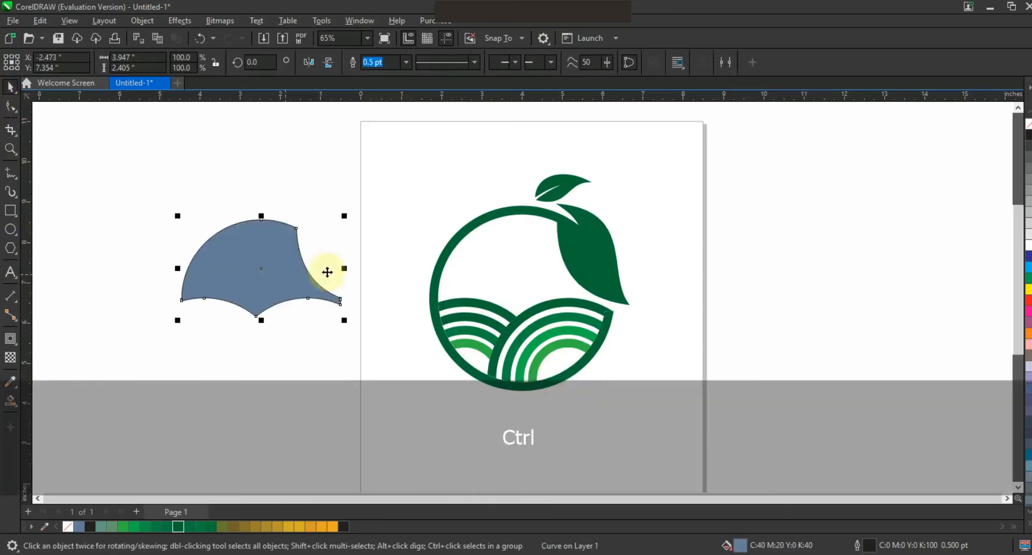
pyautogui.click(1028, 125)
# Add a one-step inside contour with a 0.064-inch offset to the sky shape.
pyautogui.click(10, 338)
pyautogui.click(262, 218)
pyautogui.moveTo(263, 234); pyautogui.dragTo(263, 237)
pyautogui.click(10, 86)
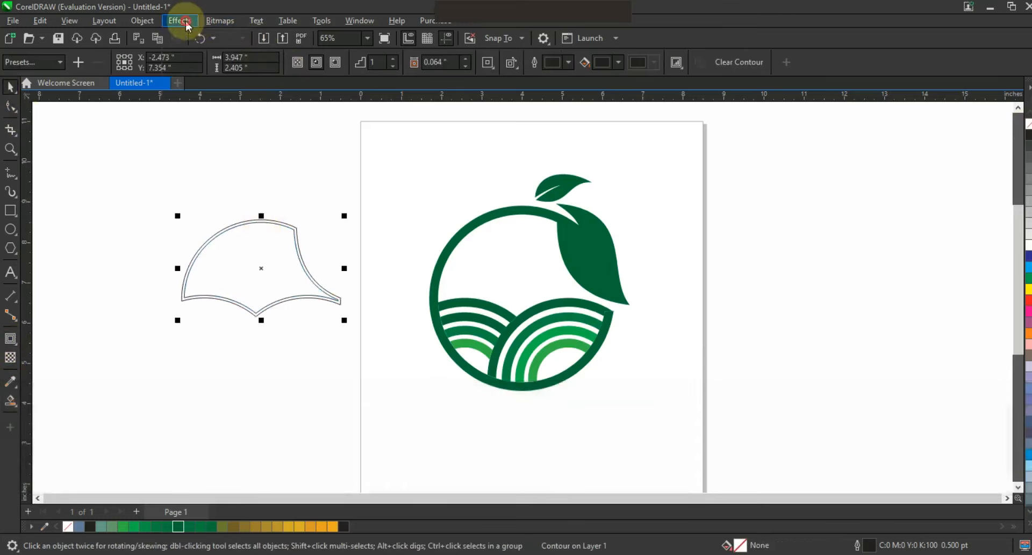
# Break the contour apart and delete the outer outline, keeping only the inner one.
pyautogui.click(143, 20)
pyautogui.click(179, 322)
pyautogui.click(240, 322)
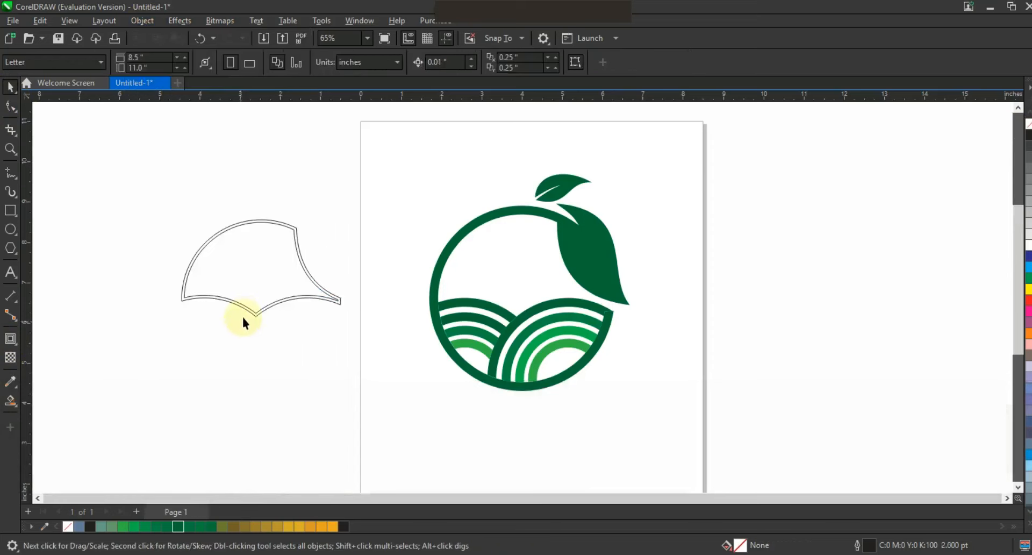
pyautogui.click(245, 313)
pyautogui.press('Delete')
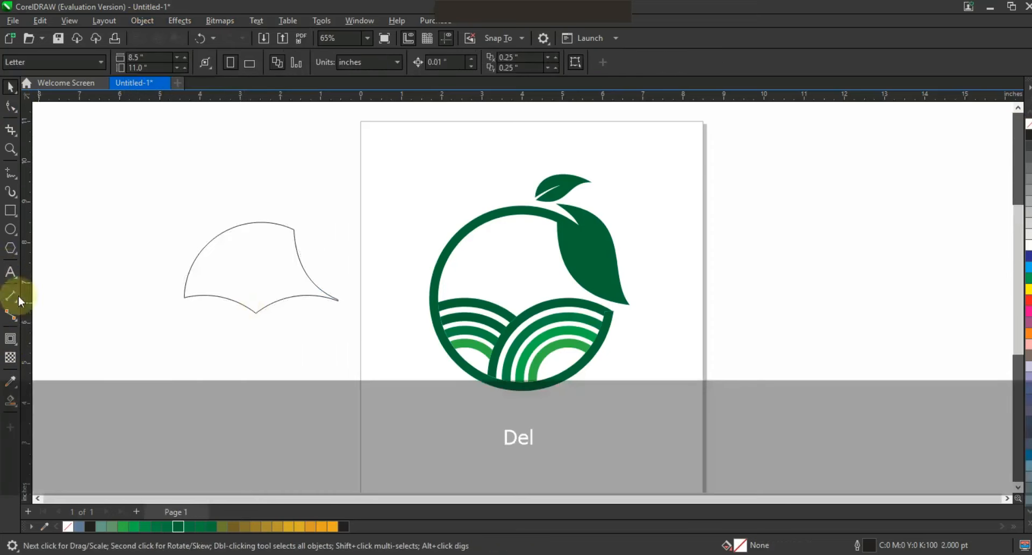
# Draw a regular polygon about 2.9 inches across beside the sky outline and set it to 19 sides.
pyautogui.click(10, 247)
pyautogui.moveTo(97, 134); pyautogui.dragTo(137, 249)
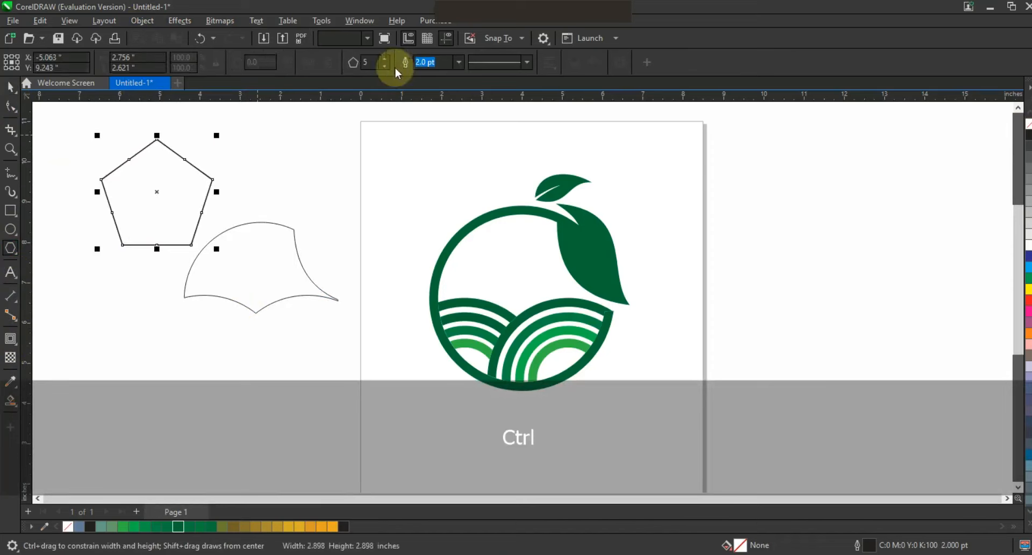
pyautogui.click(385, 59)
pyautogui.click(385, 59)
pyautogui.click(384, 59)
pyautogui.click(384, 59)
pyautogui.click(385, 60)
pyautogui.doubleClick(385, 59)
pyautogui.click(385, 59)
pyautogui.doubleClick(385, 60)
pyautogui.click(385, 59)
pyautogui.doubleClick(385, 60)
pyautogui.click(384, 59)
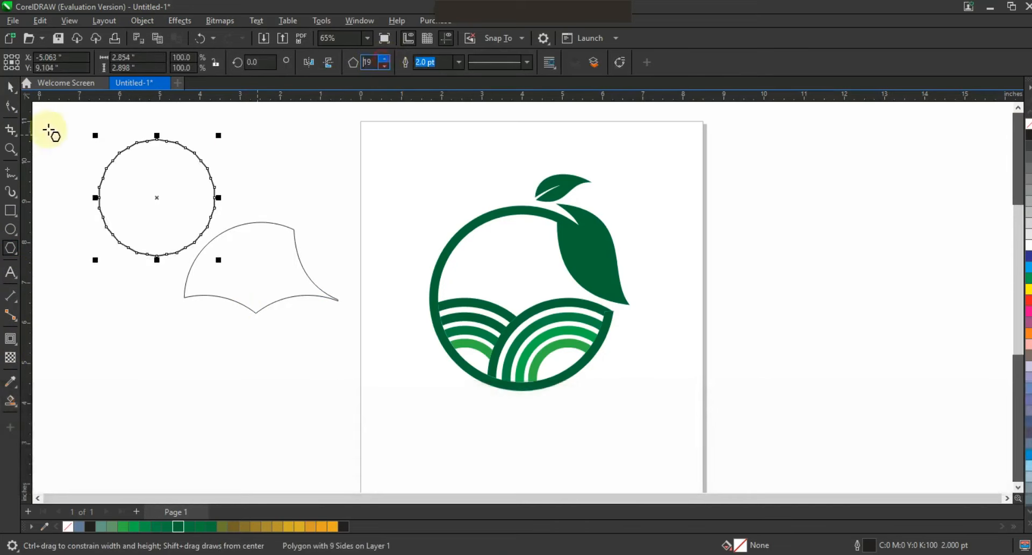
# Reshape the polygon into a long-pointed starburst by pulling one of its nodes in towards the centre.
pyautogui.click(10, 110)
pyautogui.moveTo(155, 142); pyautogui.dragTo(149, 177)
pyautogui.click(9, 86)
# Centre the starburst on the sky outline, lower it onto the outline's bottom edge and shrink it slightly.
pyautogui.keyDown('shift'); pyautogui.click(259, 249); pyautogui.keyUp('shift')
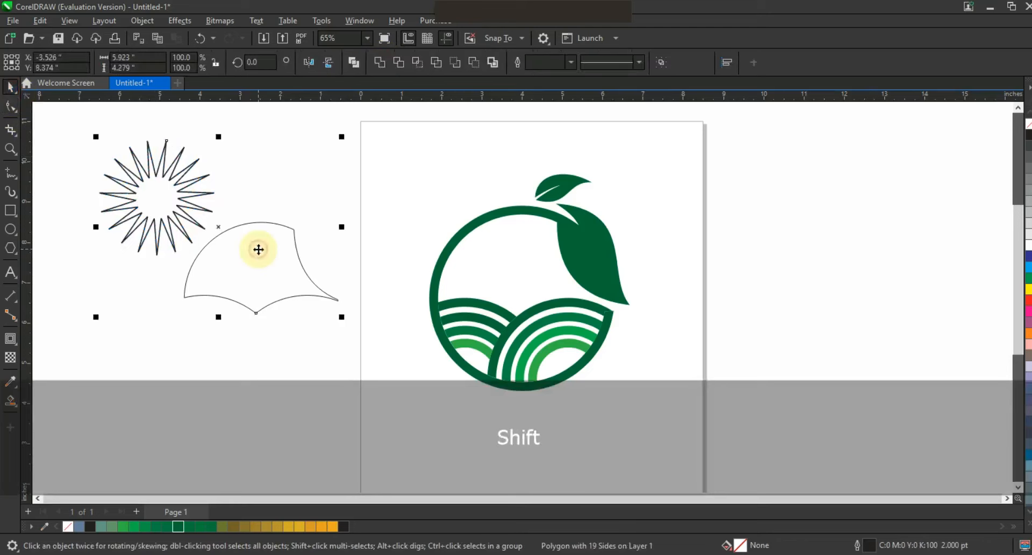
pyautogui.press('c')
pyautogui.press('e')
pyautogui.click(258, 349)
pyautogui.moveTo(250, 295); pyautogui.dragTo(248, 311)
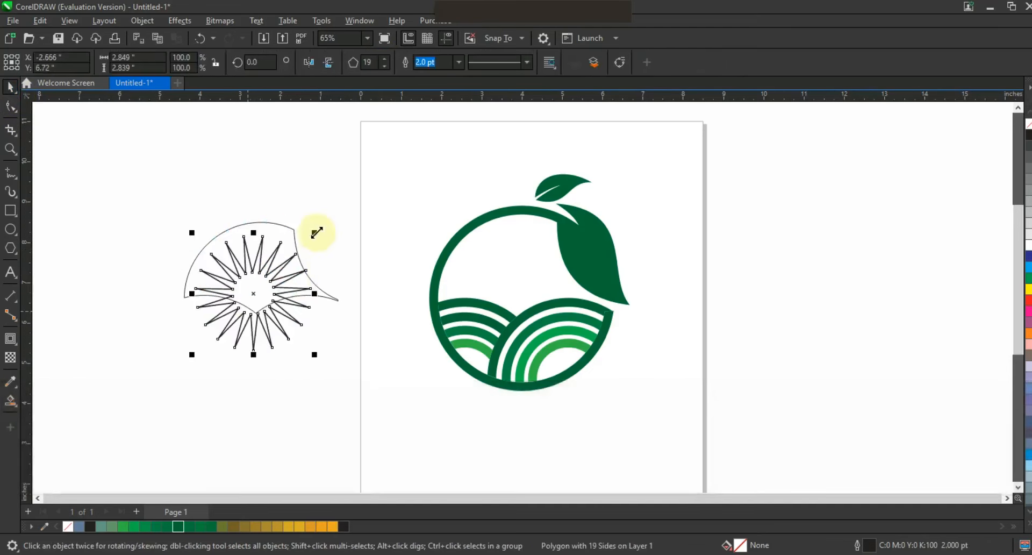
pyautogui.moveTo(317, 232); pyautogui.dragTo(304, 252)
pyautogui.moveTo(269, 279); pyautogui.dragTo(271, 286)
# Smart-fill the sky area around the starburst, and delete the starburst and the original sky outline.
pyautogui.click(10, 400)
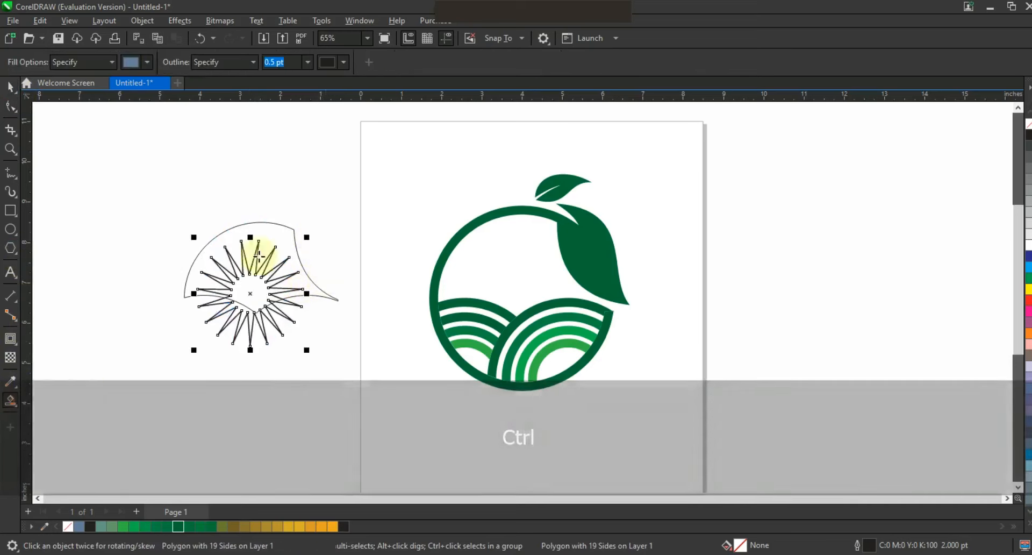
pyautogui.click(272, 233)
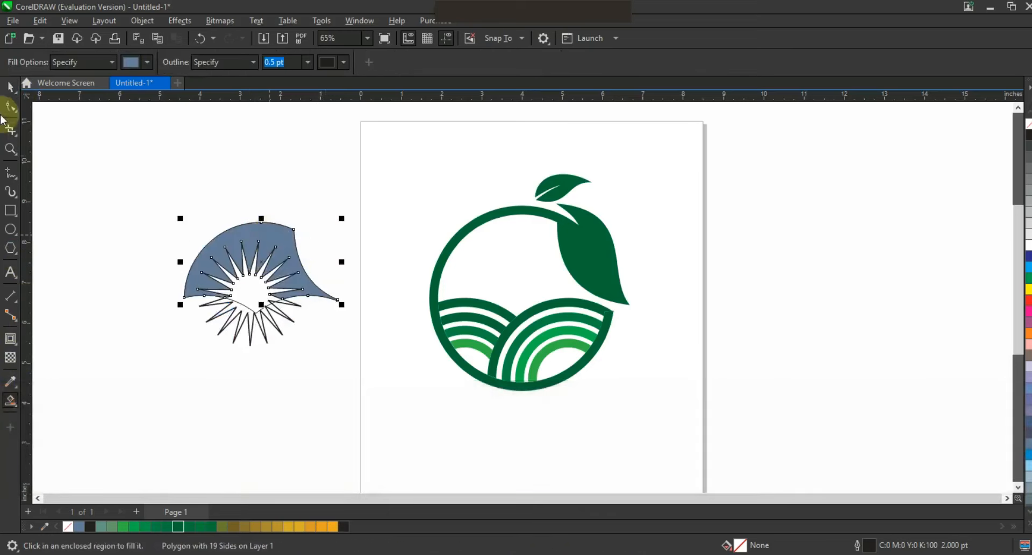
pyautogui.click(260, 317)
pyautogui.press('Delete')
pyautogui.click(258, 310)
pyautogui.press('Delete')
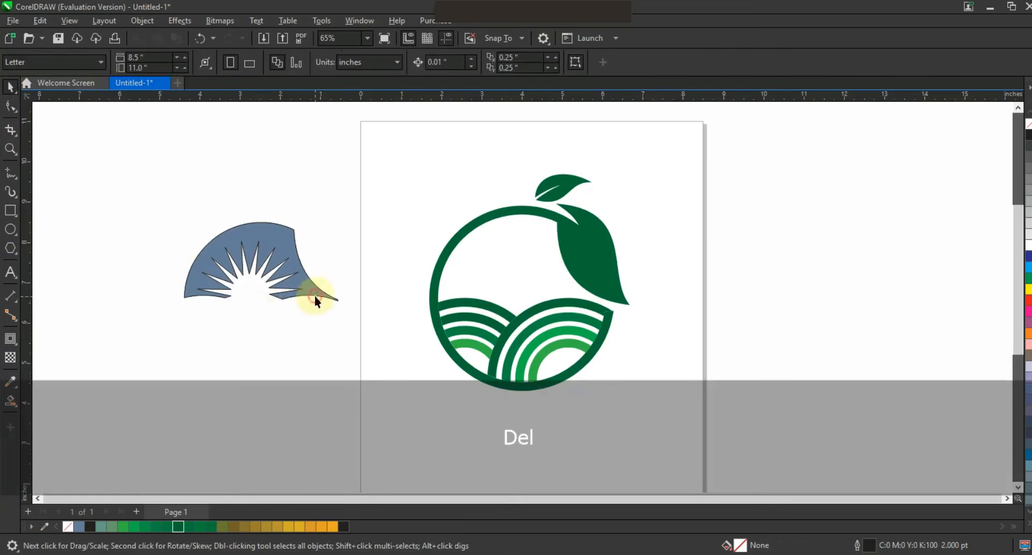
# Fill the sunburst sky shape with orange C5 M37 Y100 K0 and remove its outline.
pyautogui.click(315, 295)
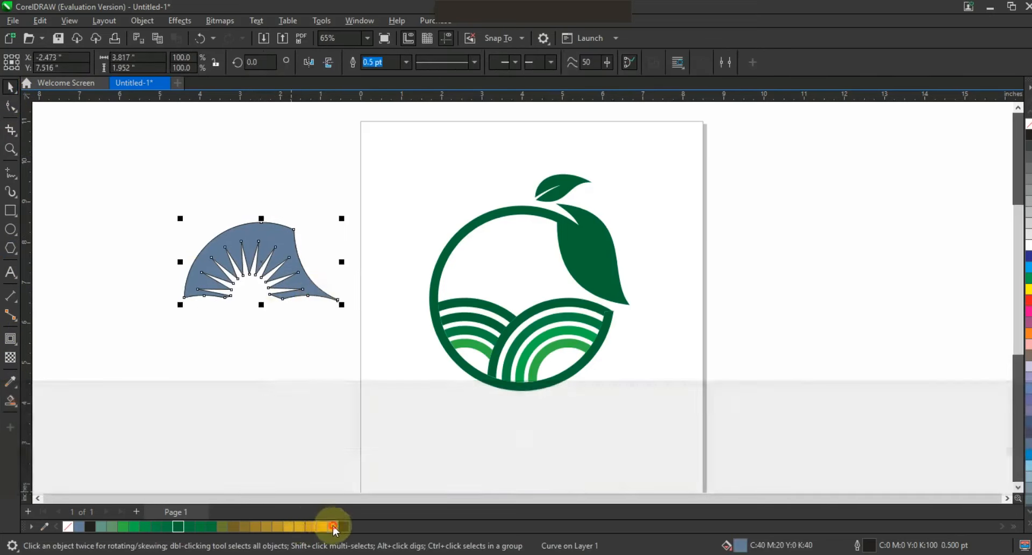
pyautogui.click(333, 526)
pyautogui.rightClick(1029, 123)
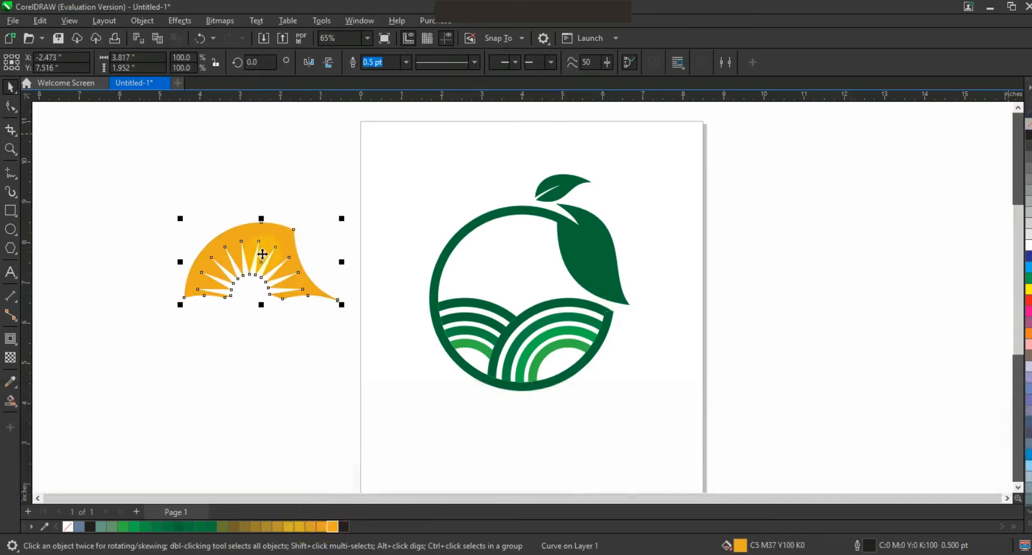
# Move the orange sky shape back inside the ring, between the large leaf and the field arcs.
pyautogui.moveTo(263, 252); pyautogui.dragTo(523, 260)
pyautogui.press('Escape')
pyautogui.press('F3')
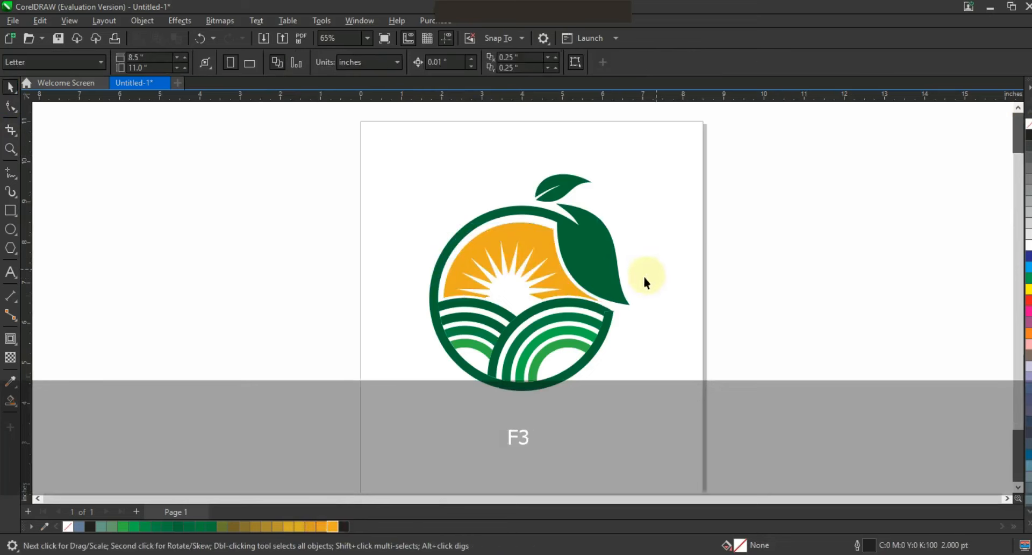
pyautogui.press('Escape')
pyautogui.moveTo(668, 345); pyautogui.dragTo(503, 215)
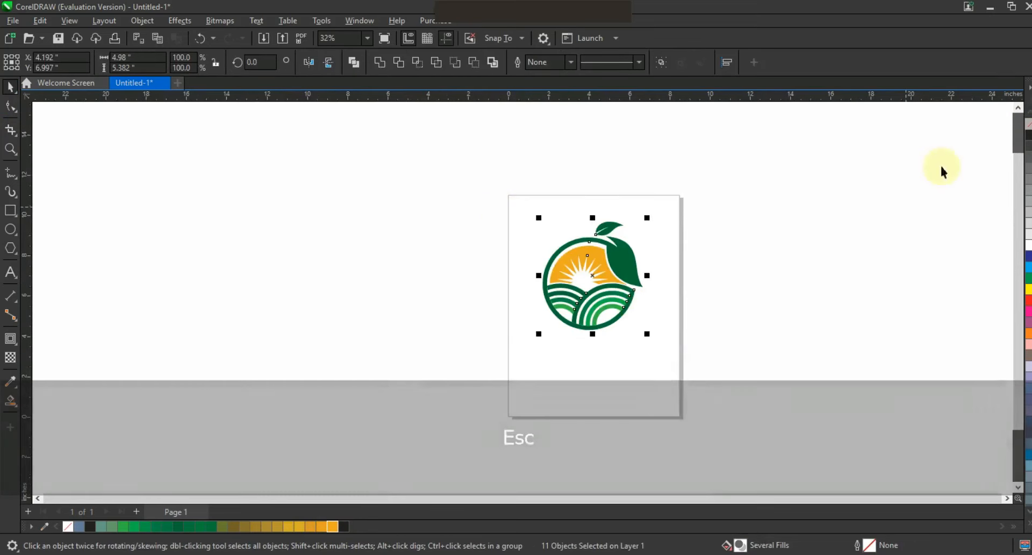
pyautogui.click(874, 214)
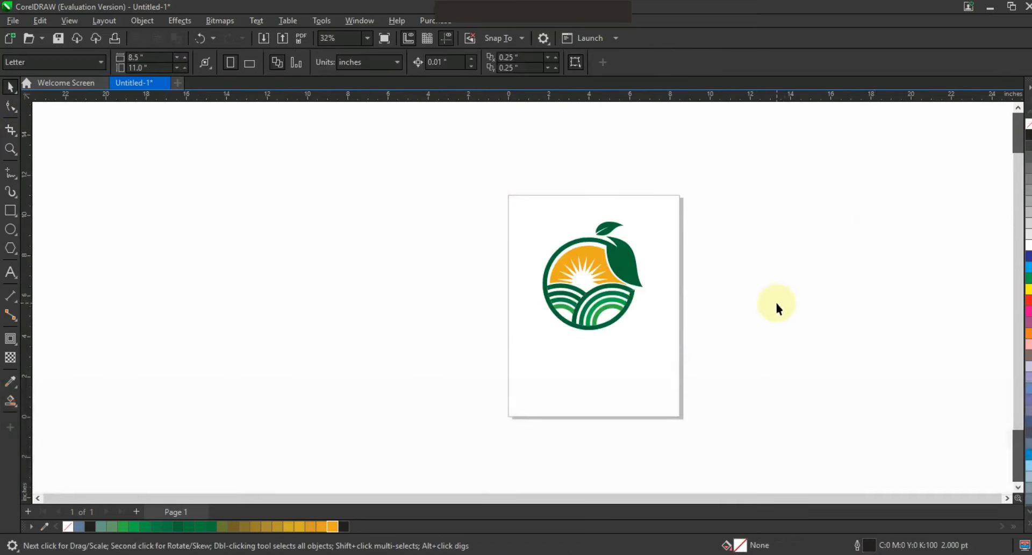
# Recolour the sunburst sky shape to a darker gold, C16 M30 Y100 K0.
pyautogui.click(10, 149)
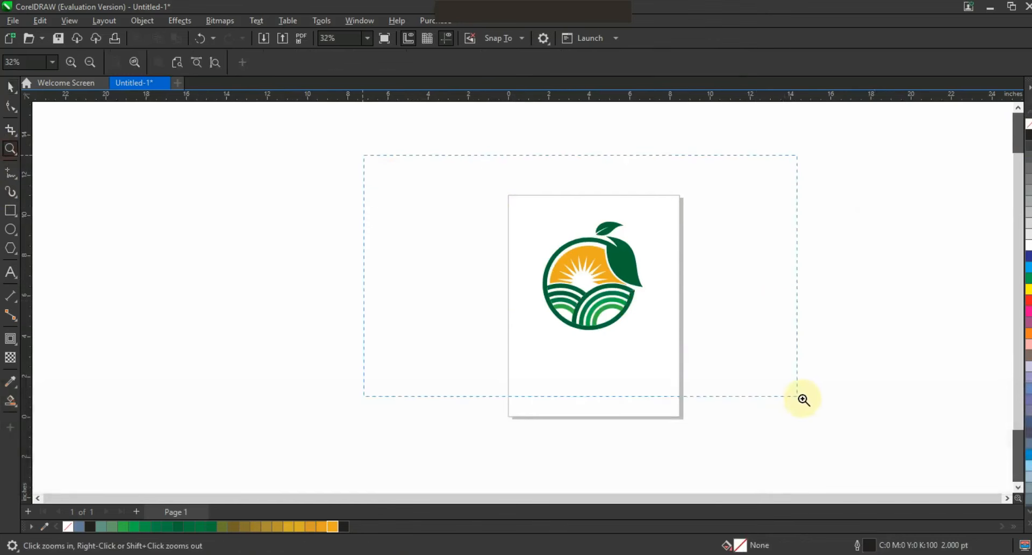
pyautogui.moveTo(805, 399); pyautogui.dragTo(803, 397)
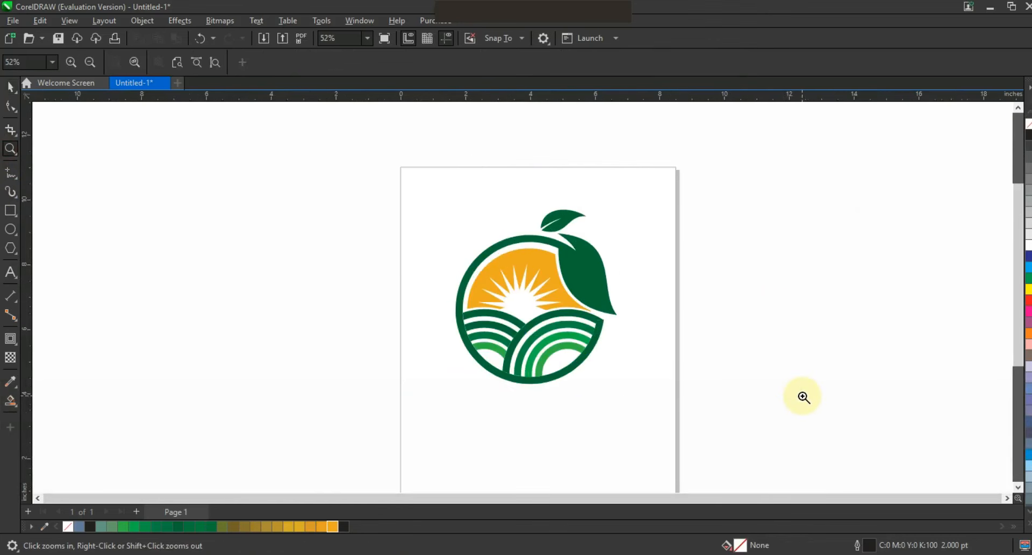
pyautogui.click(10, 86)
pyautogui.click(564, 312)
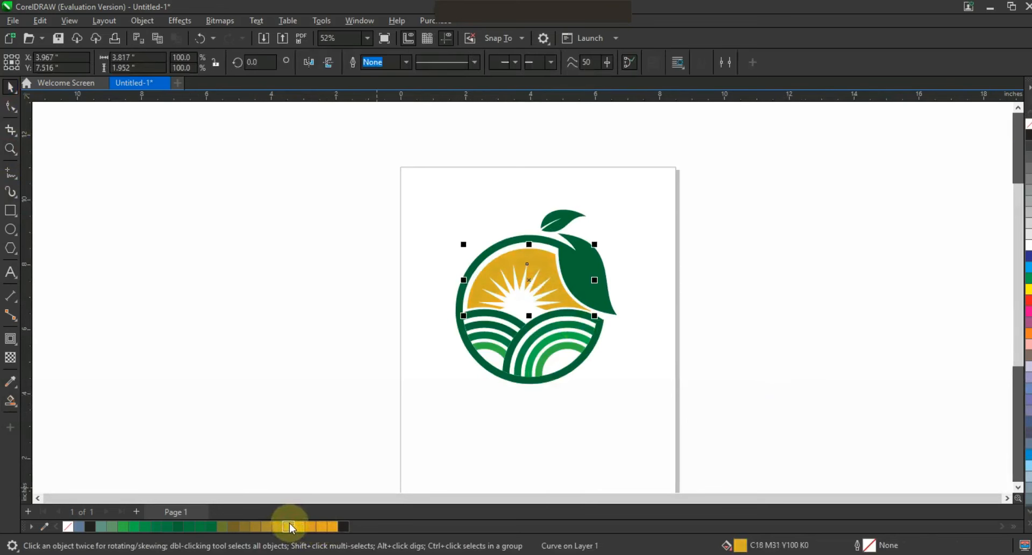
pyautogui.click(667, 410)
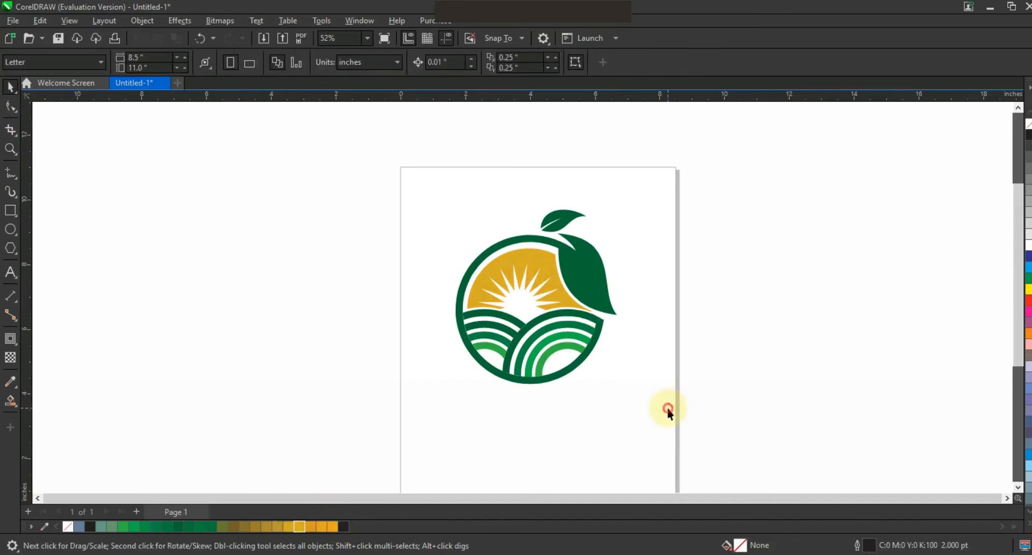
# Shrink the gold sky shape to about 3.81 inches wide and nudge it about 0.06 inch up and 0.02 inch left.
pyautogui.click(534, 262)
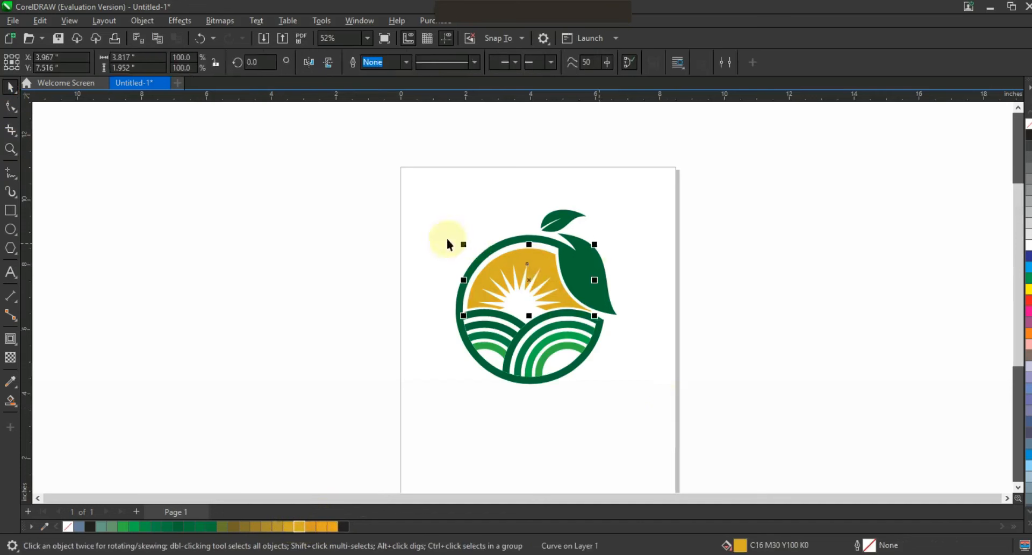
pyautogui.moveTo(463, 244); pyautogui.dragTo(464, 245)
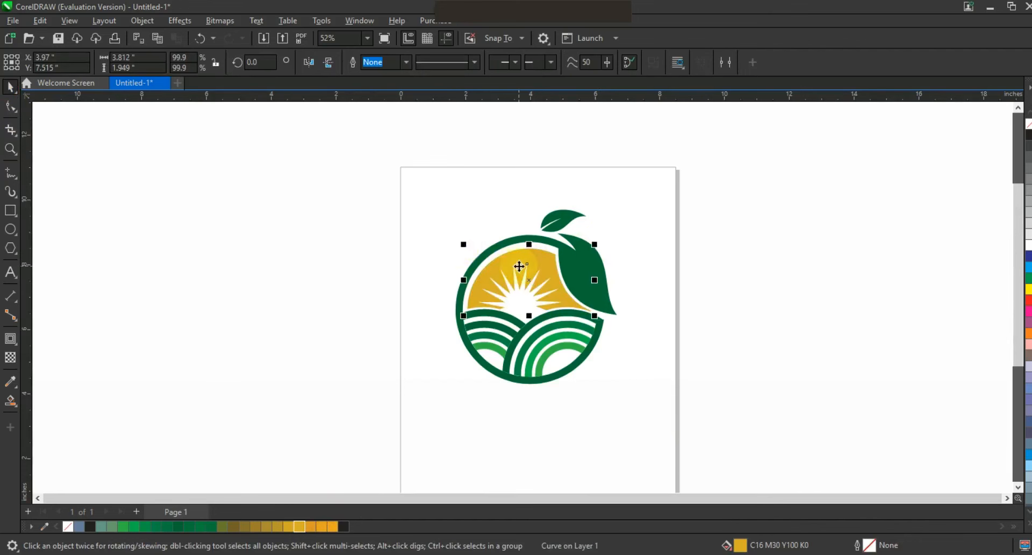
pyautogui.press('Up')
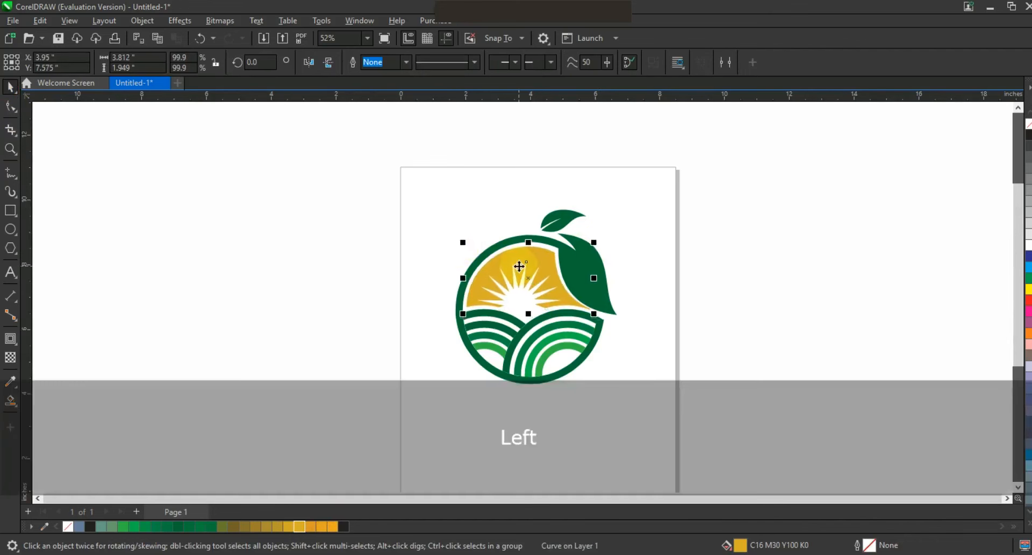
pyautogui.click(647, 366)
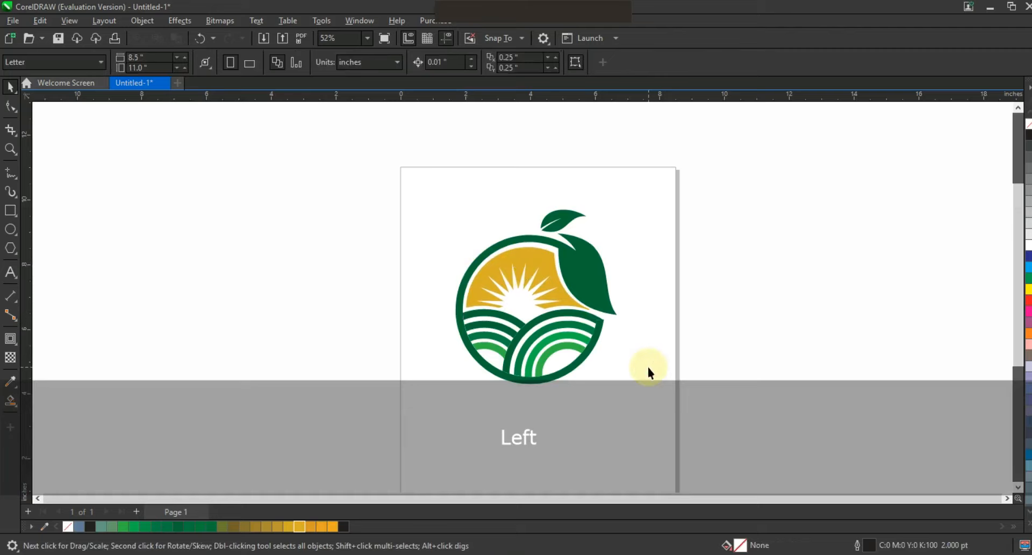